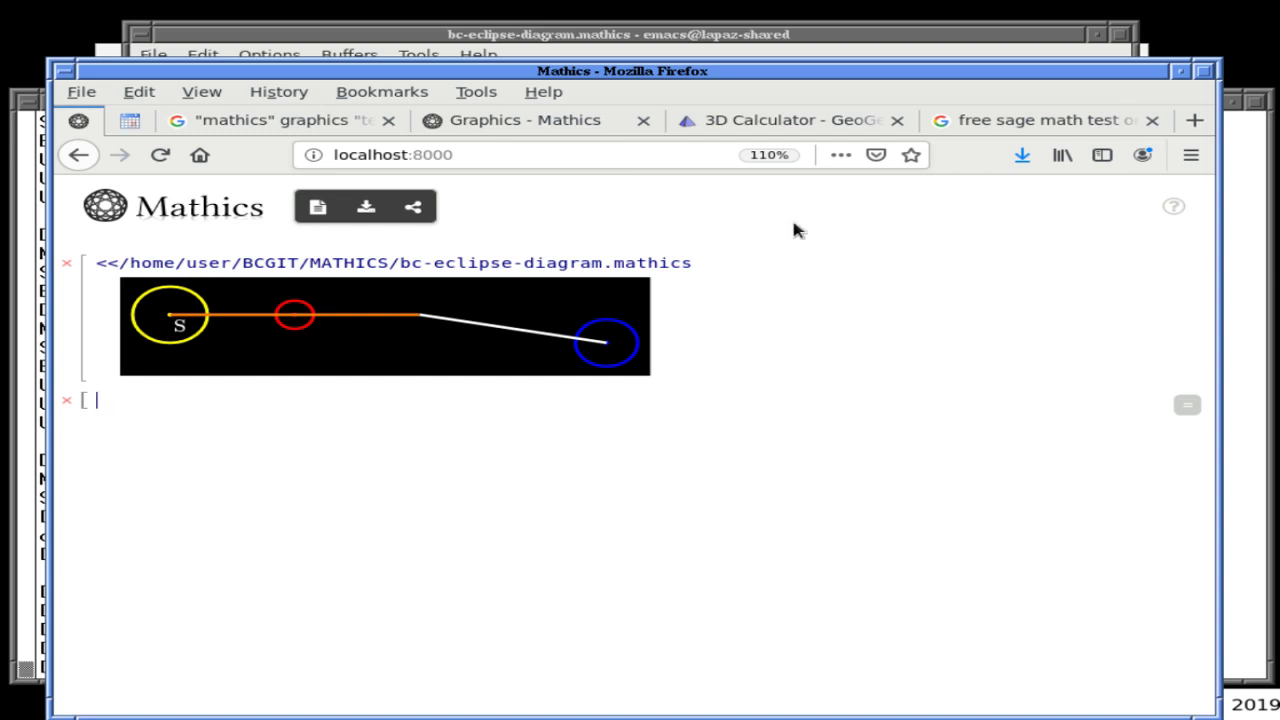
- Switch to the xterm terminal and change to the home directory
left_click(855, 35)
key("alt+Tab")
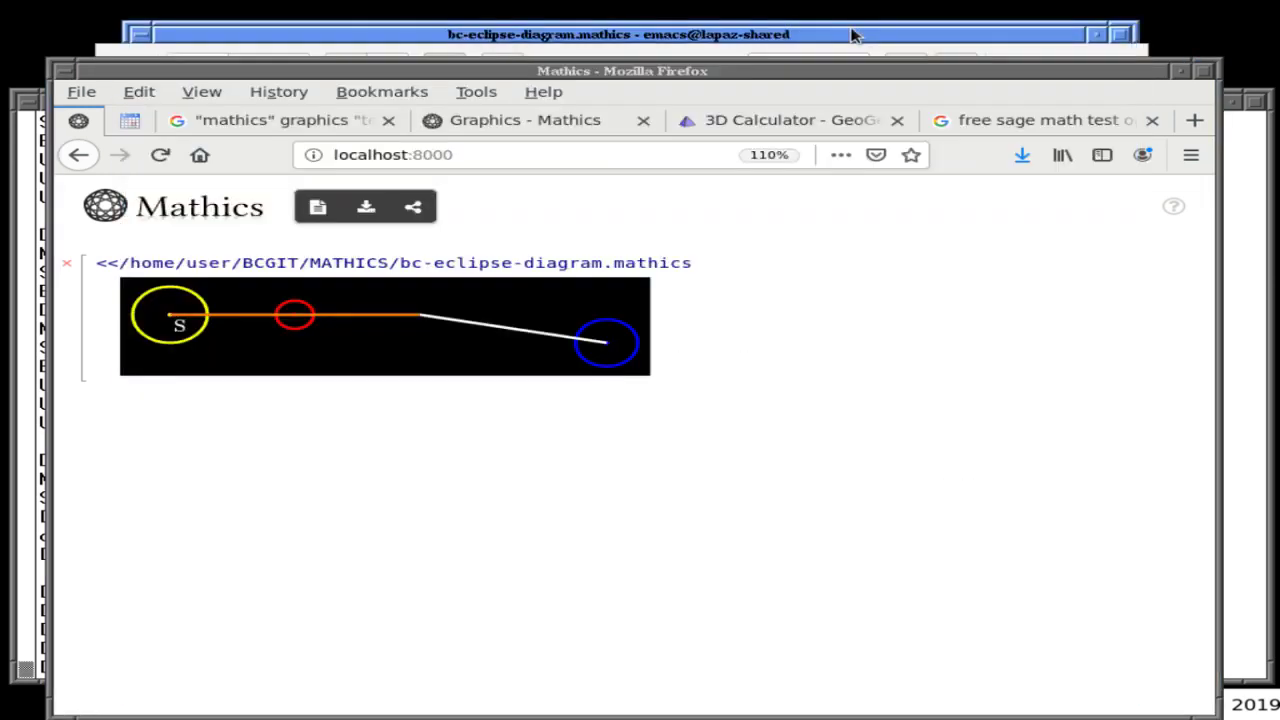
key("alt+Tab")
key("alt+Tab")
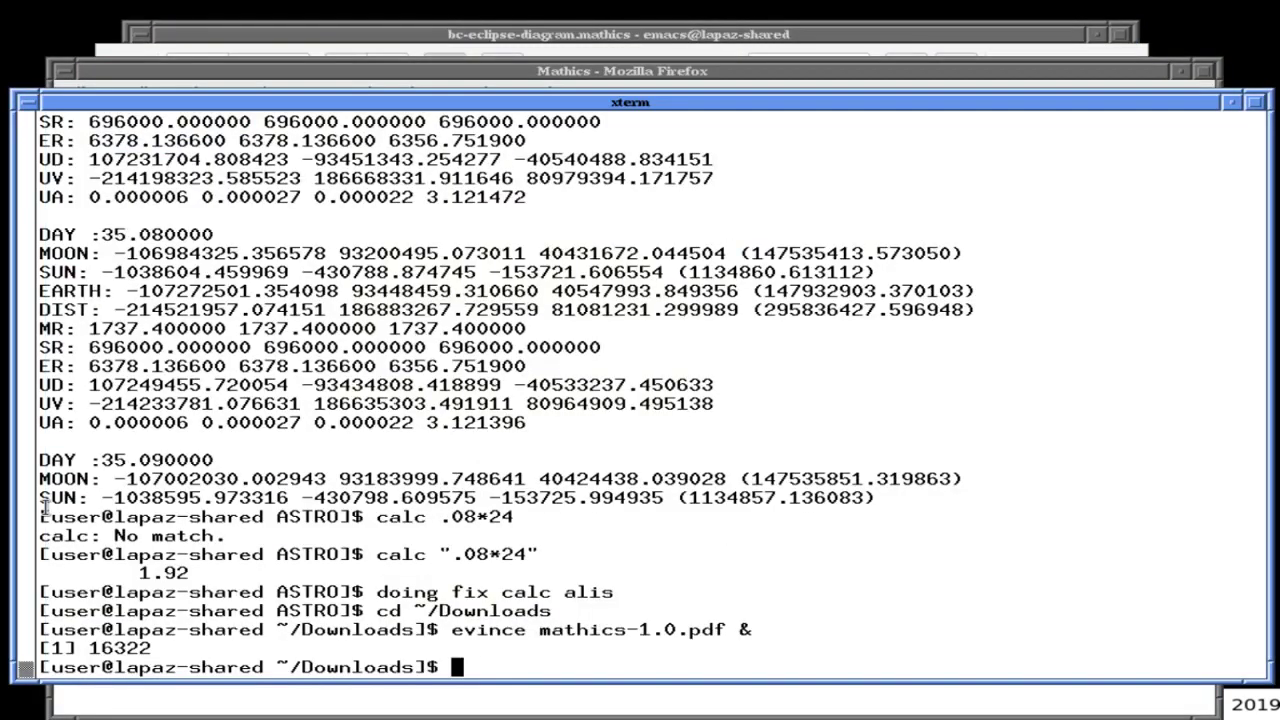
type("cd")
key("Return")
- Launch Dia as a background process from the terminal with "dia &"
type("dia")
key("Tab")
key("Tab")
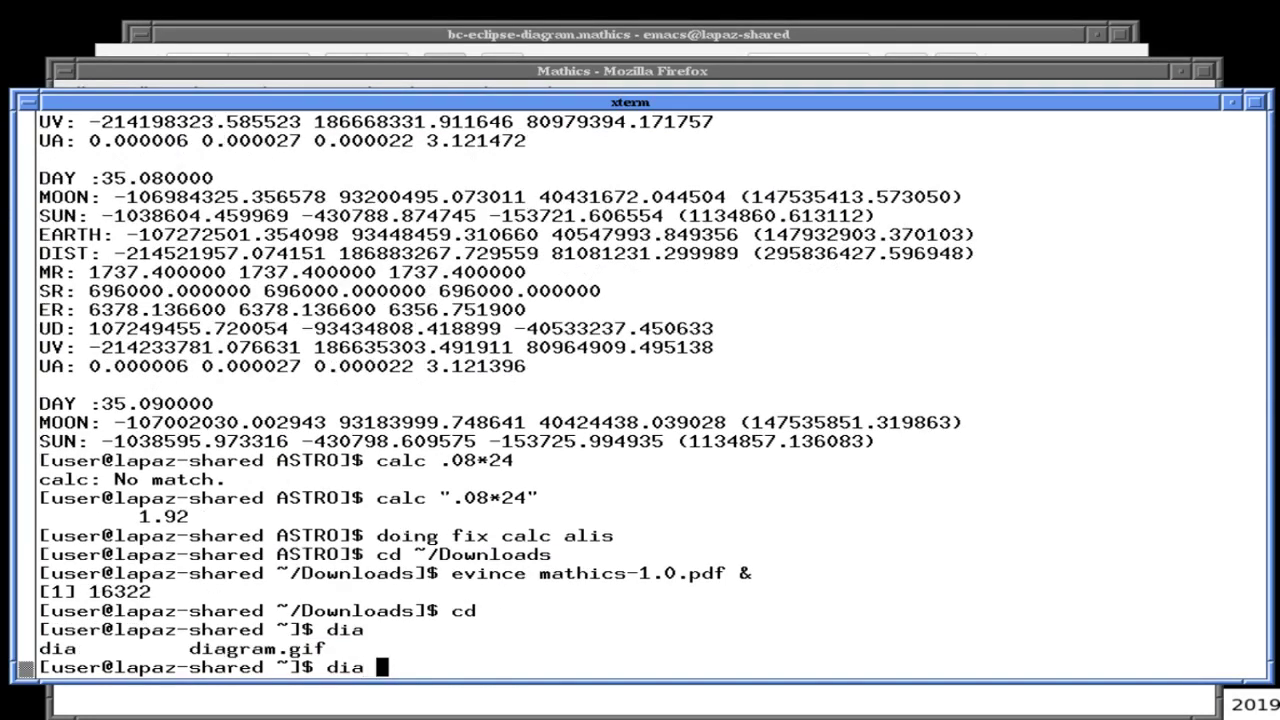
type("&")
key("Return")
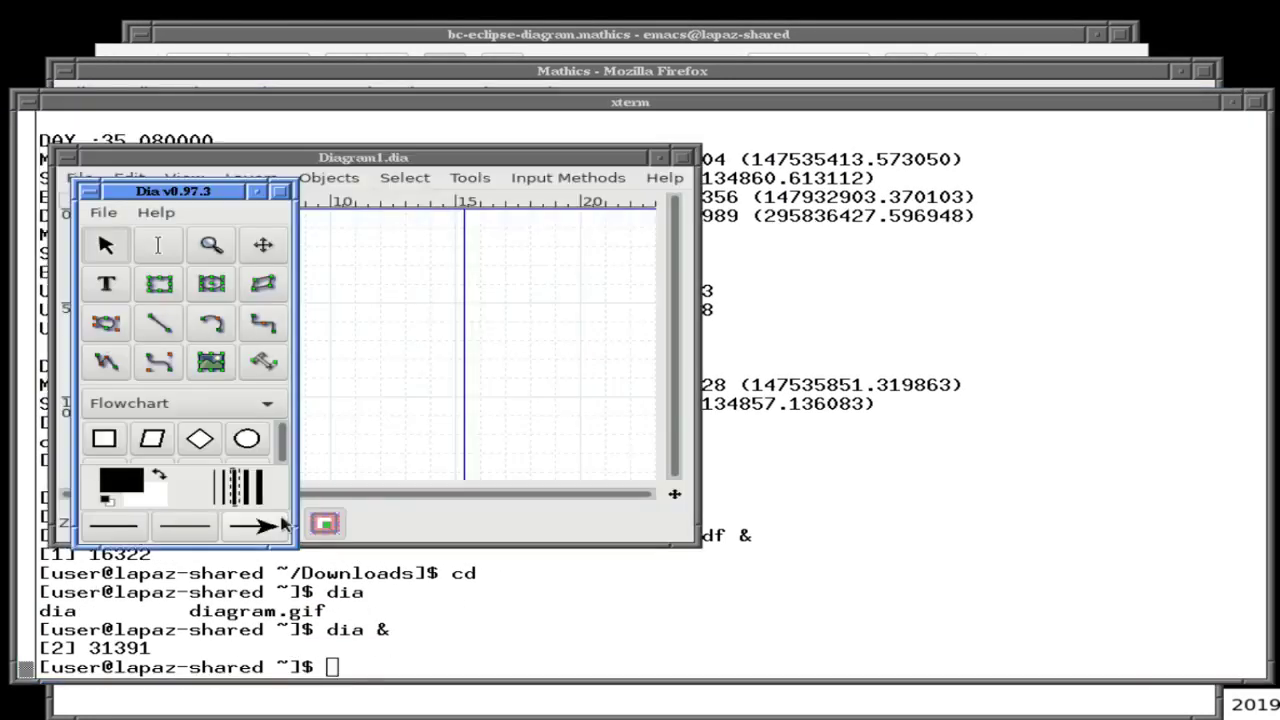
- Enlarge the Diagram1.dia window to fill most of the screen and move the toolbox clear of its canvas
left_click(352, 397)
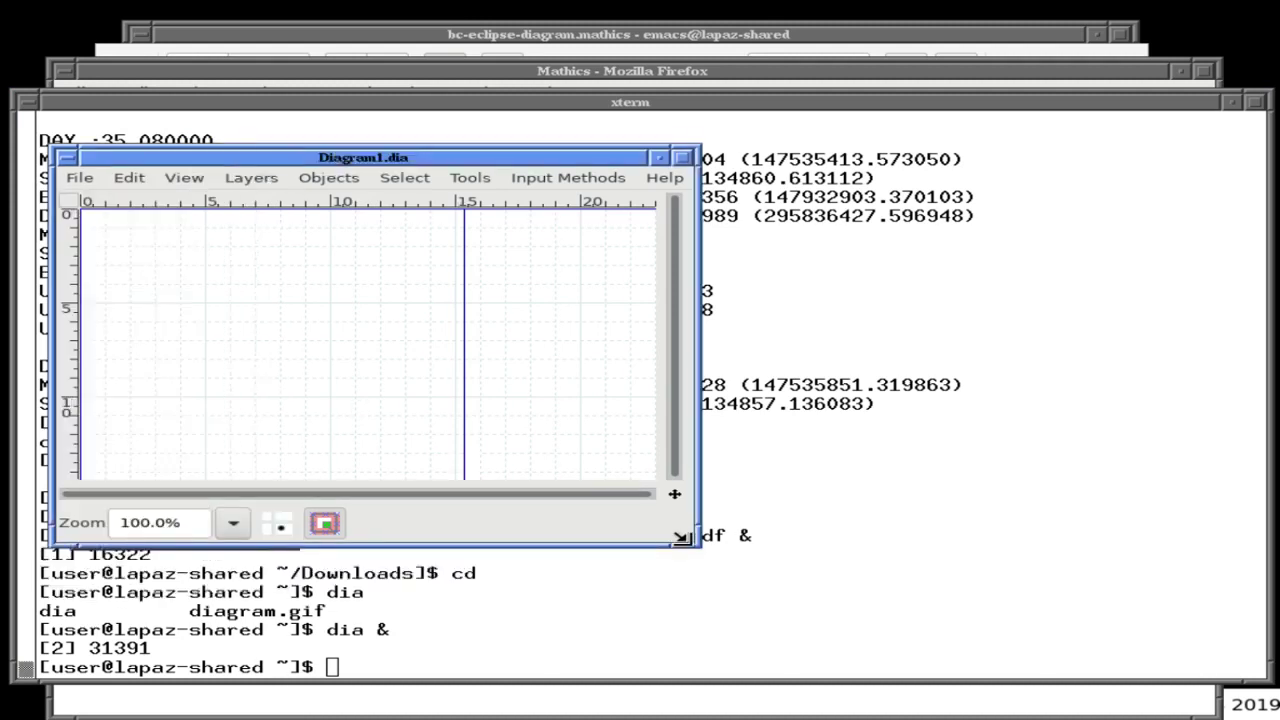
left_click_drag(682, 540, 1135, 685)
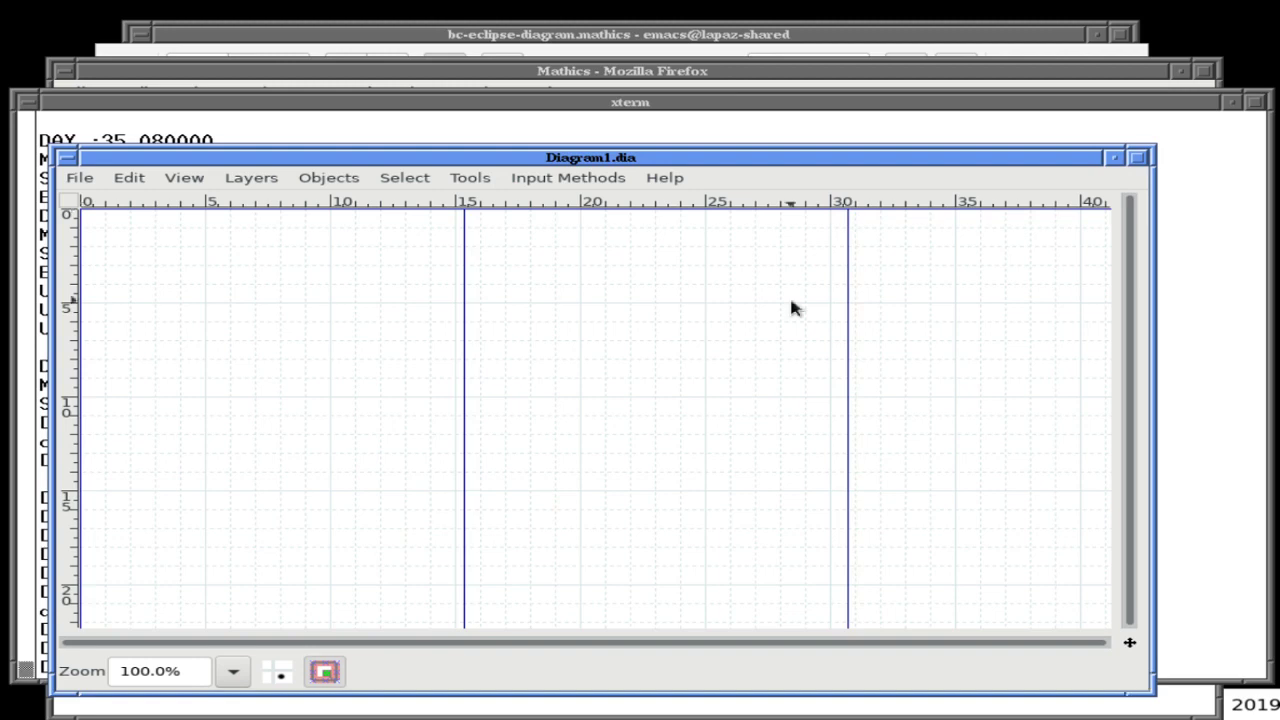
left_click_drag(695, 165, 739, 88)
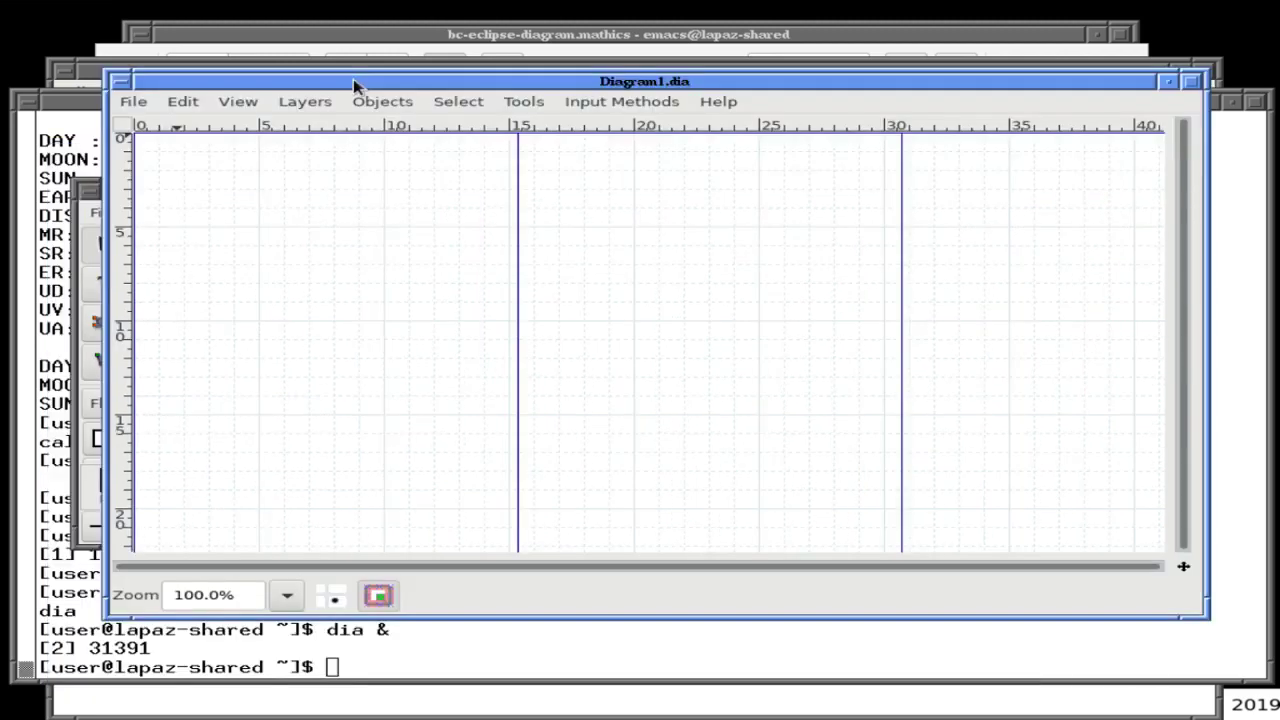
left_click(171, 77)
left_click(177, 72)
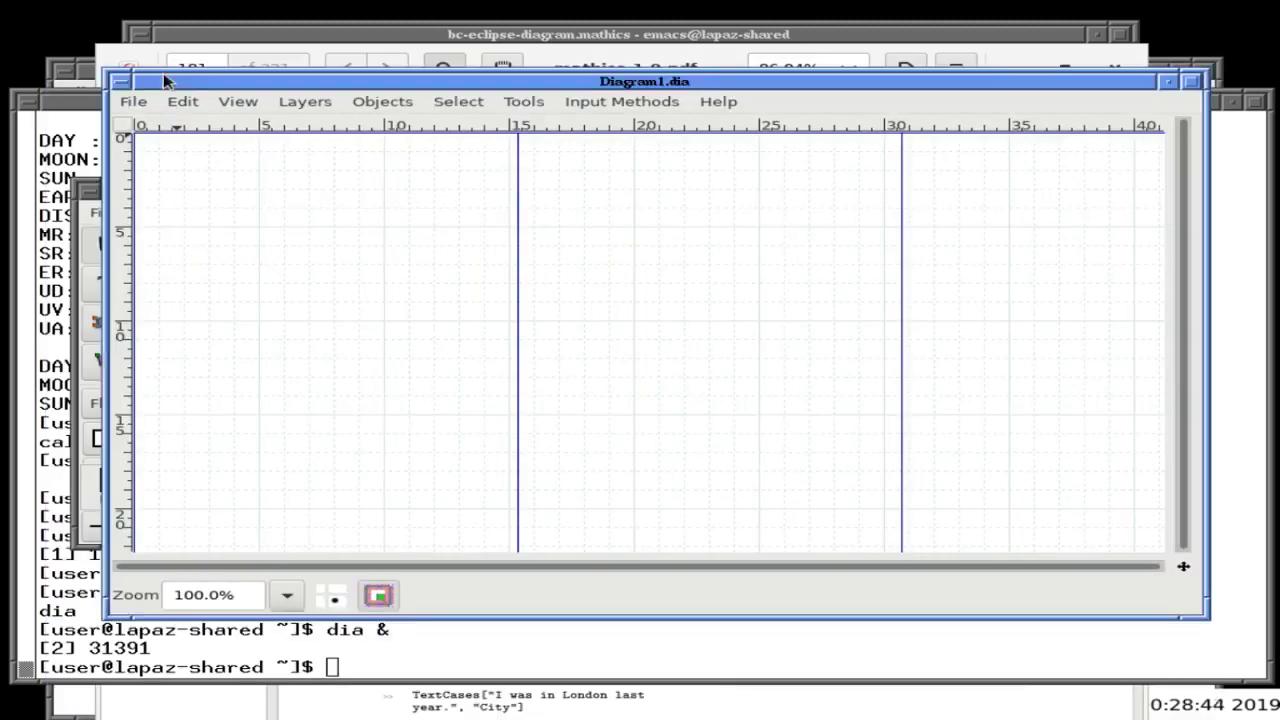
left_click_drag(165, 80, 223, 14)
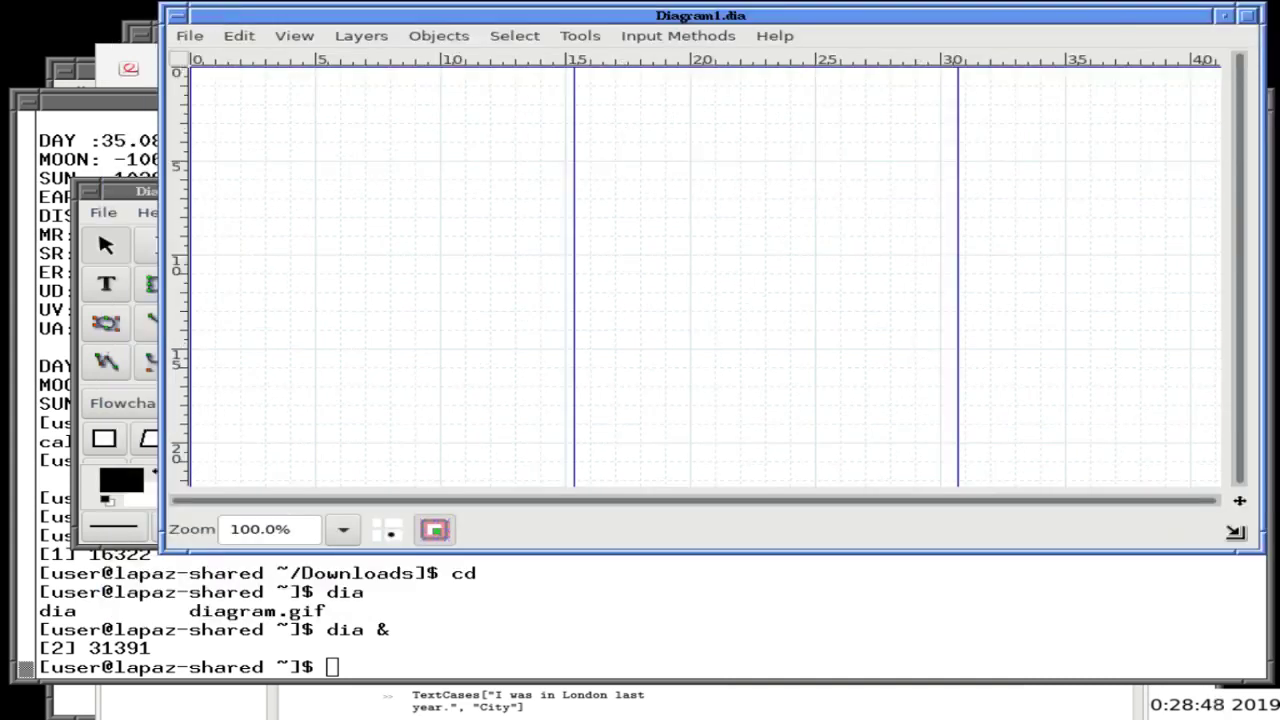
left_click_drag(1245, 540, 1257, 682)
left_click(108, 226)
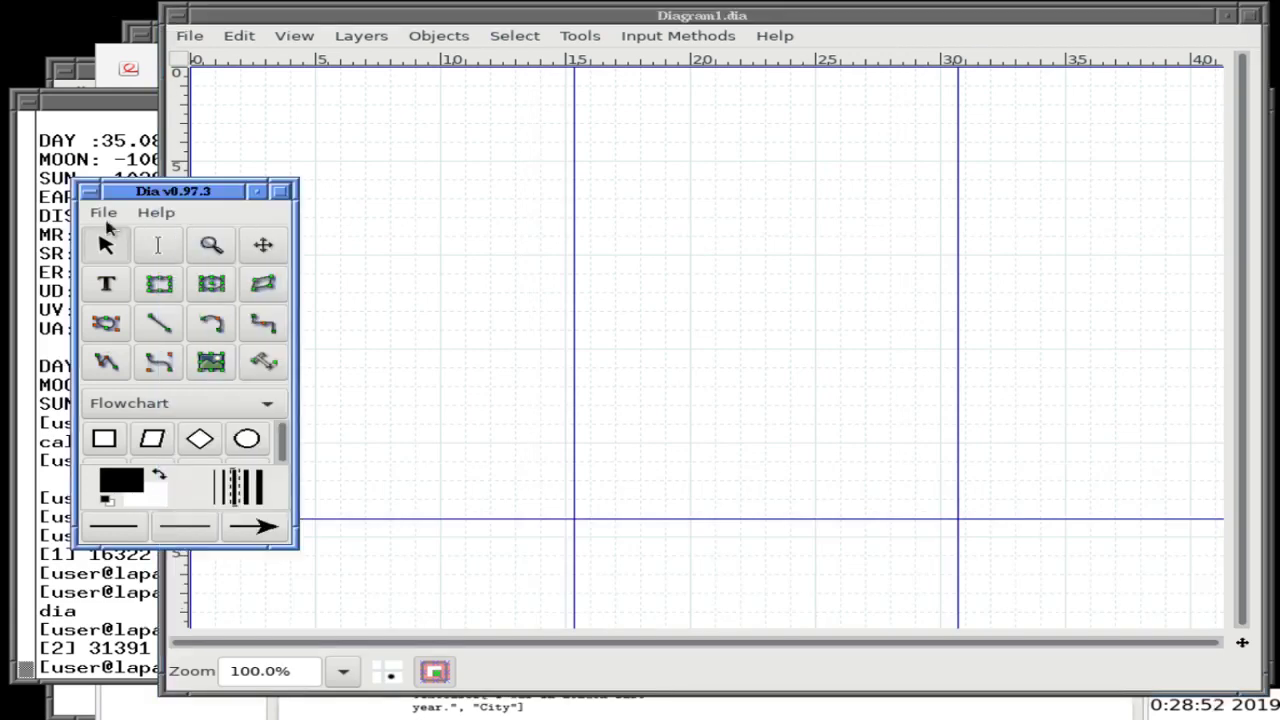
left_click_drag(118, 193, 47, 137)
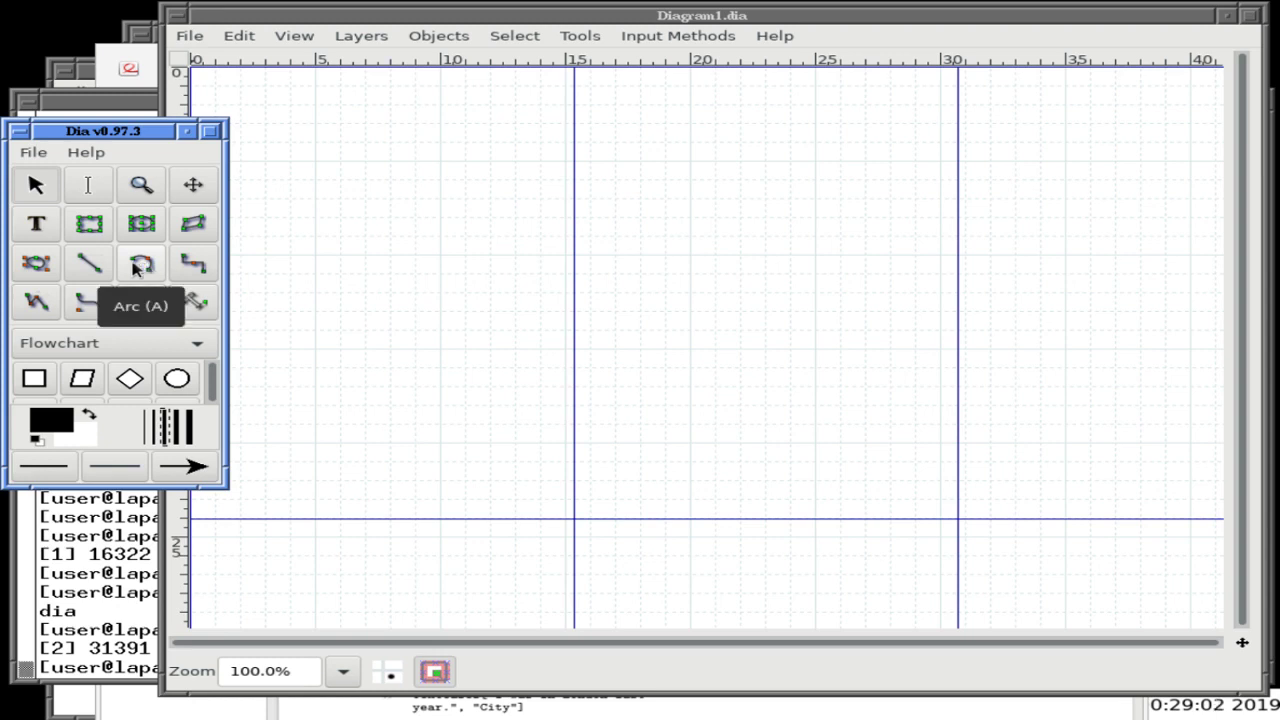
- Draw a flowchart ellipse about 8 units wide and 9 units tall on the canvas, leaving its text empty
left_click(177, 379)
left_click_drag(423, 239, 616, 415)
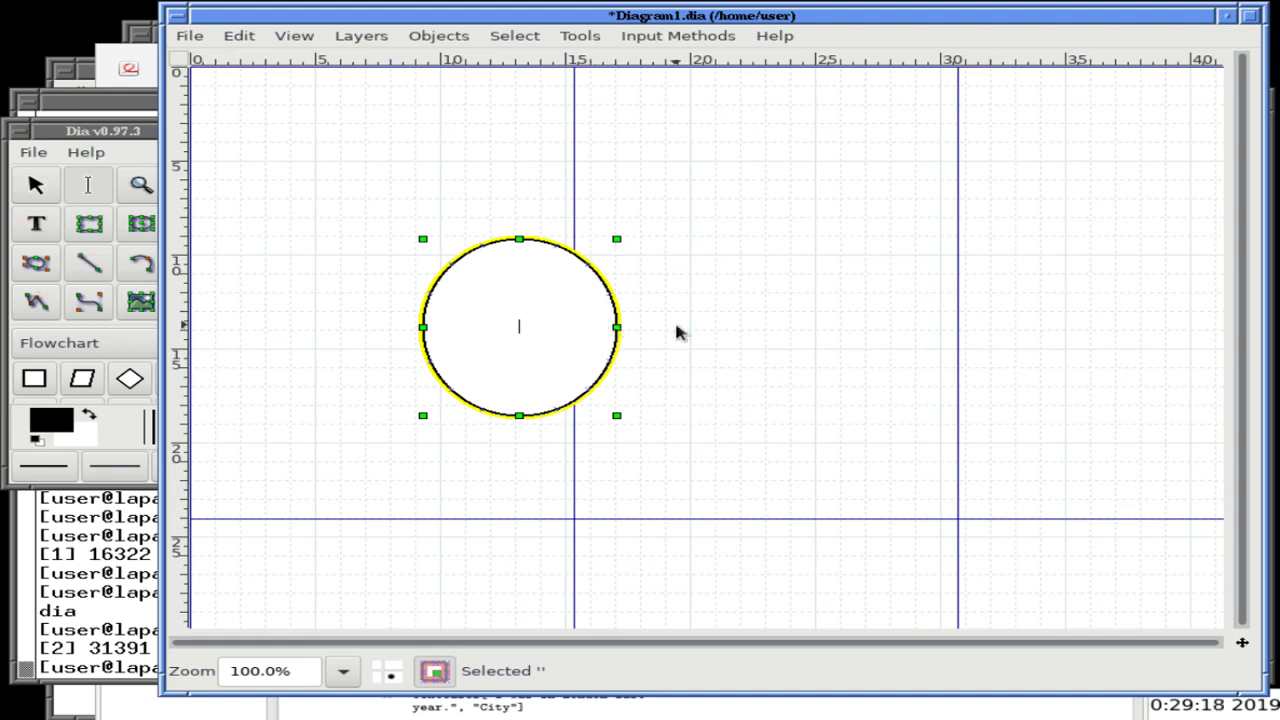
key("Escape")
mouse_move(616, 418)
left_mouse_down()
mouse_move(531, 374)
mouse_move(617, 420)
left_mouse_up()
- Check the ellipse's properties without changing them and move the ellipse about 6 units toward the left edge of the page
left_click(509, 356)
double_click(509, 356)
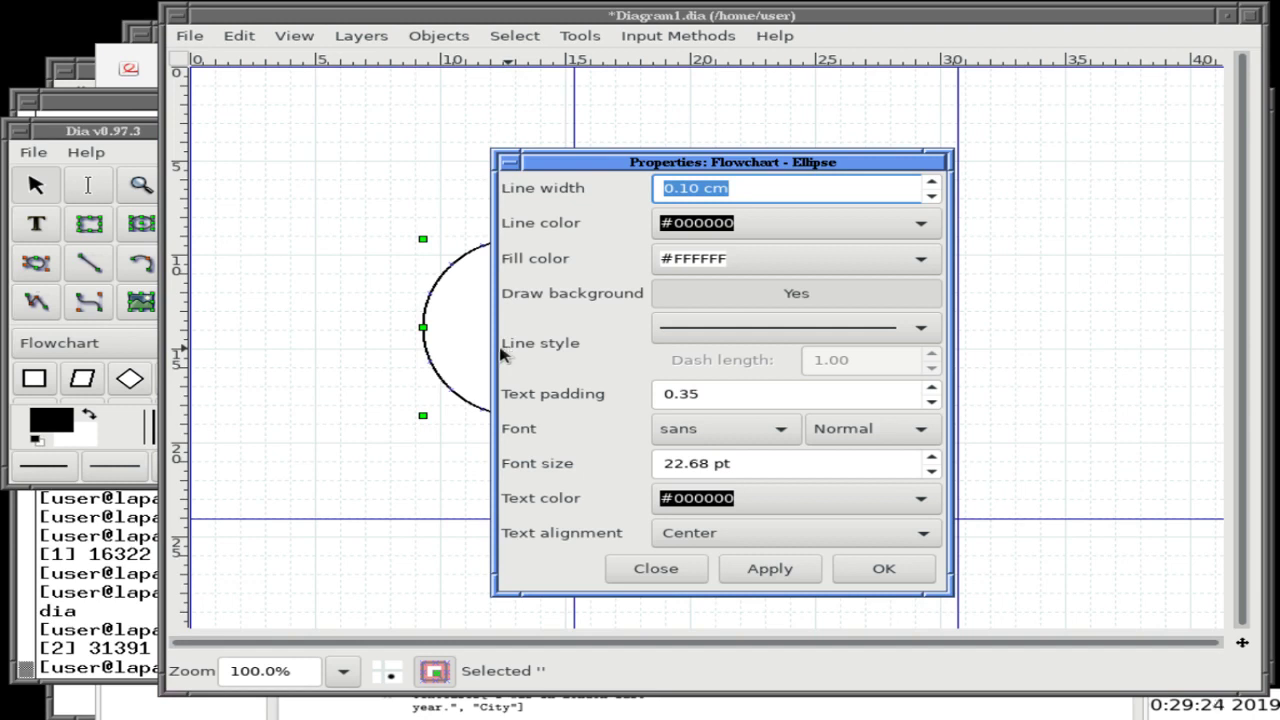
key("Escape")
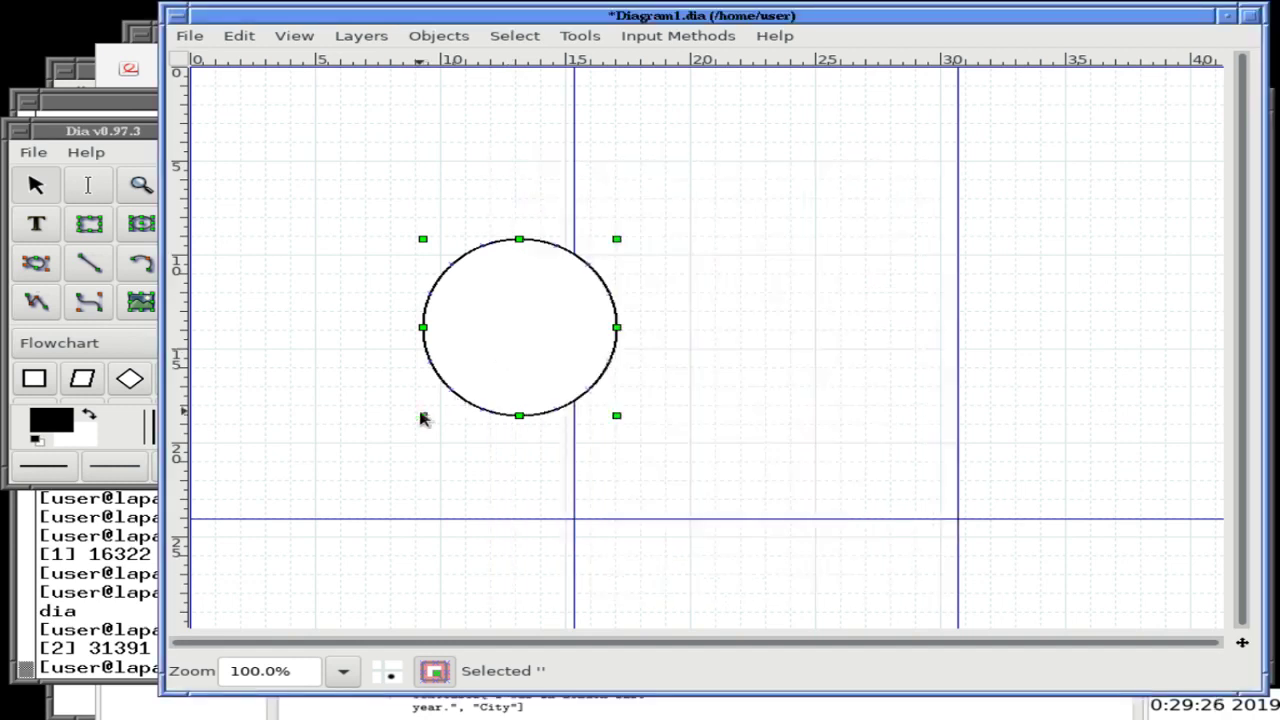
mouse_move(420, 417)
left_mouse_down()
mouse_move(466, 374)
mouse_move(420, 420)
left_mouse_up()
left_click_drag(501, 317, 351, 345)
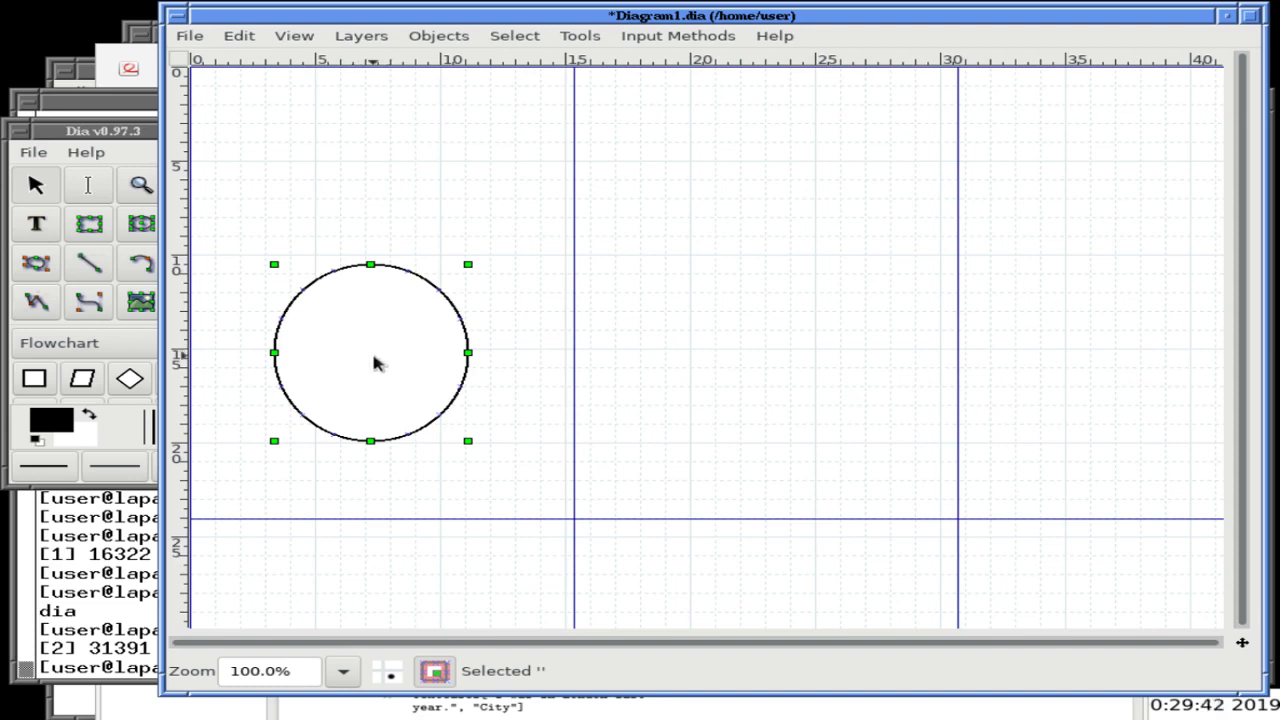
- Add the text label S at the centre of the ellipse
left_click(40, 240)
left_click(31, 228)
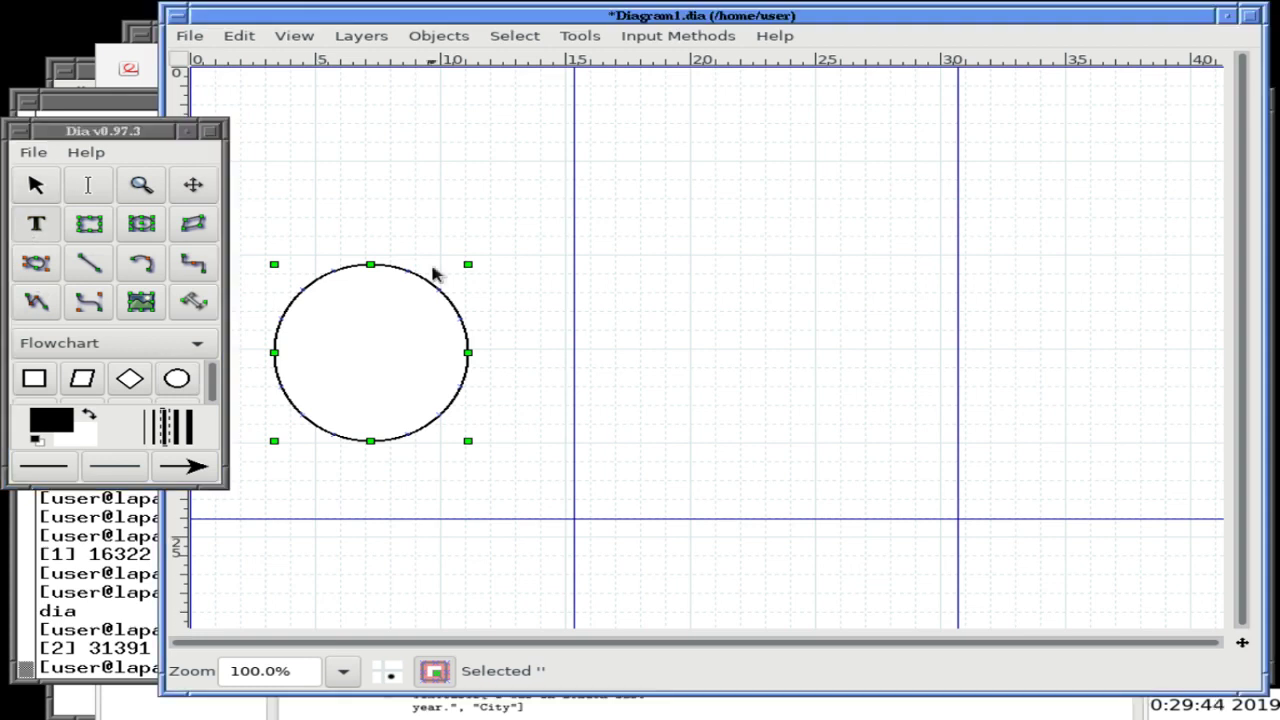
left_click(370, 345)
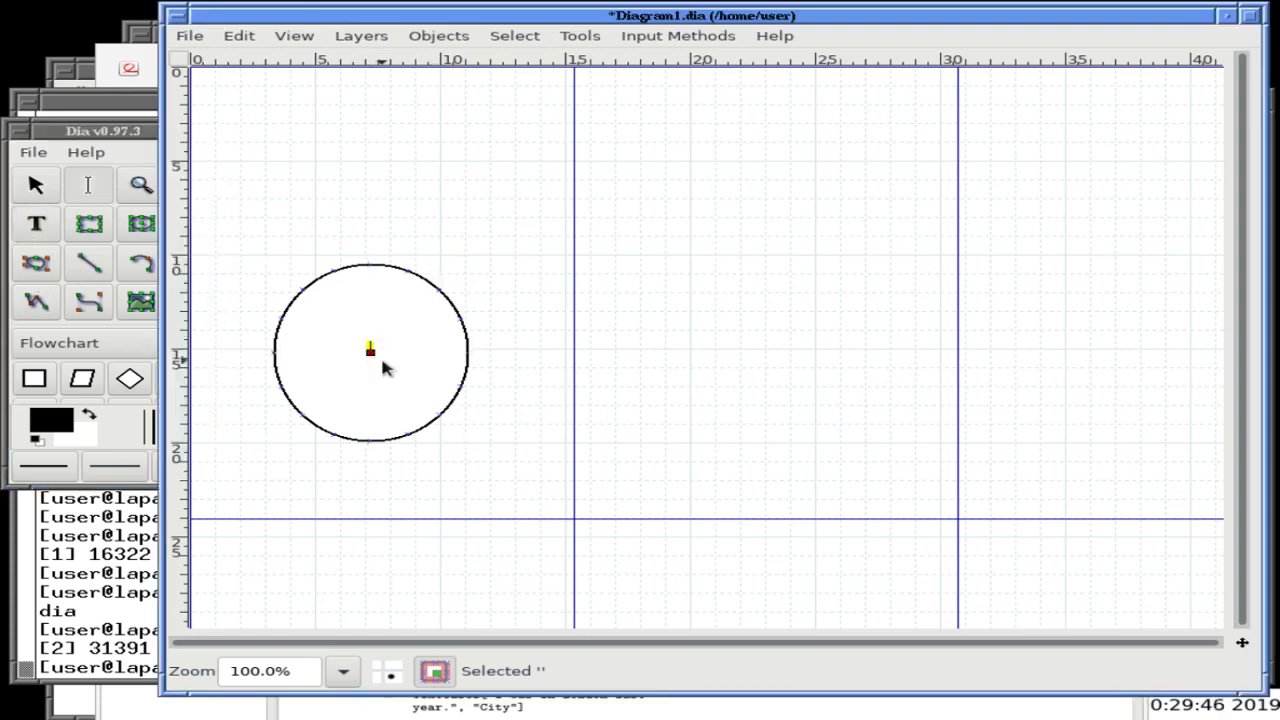
type("s")
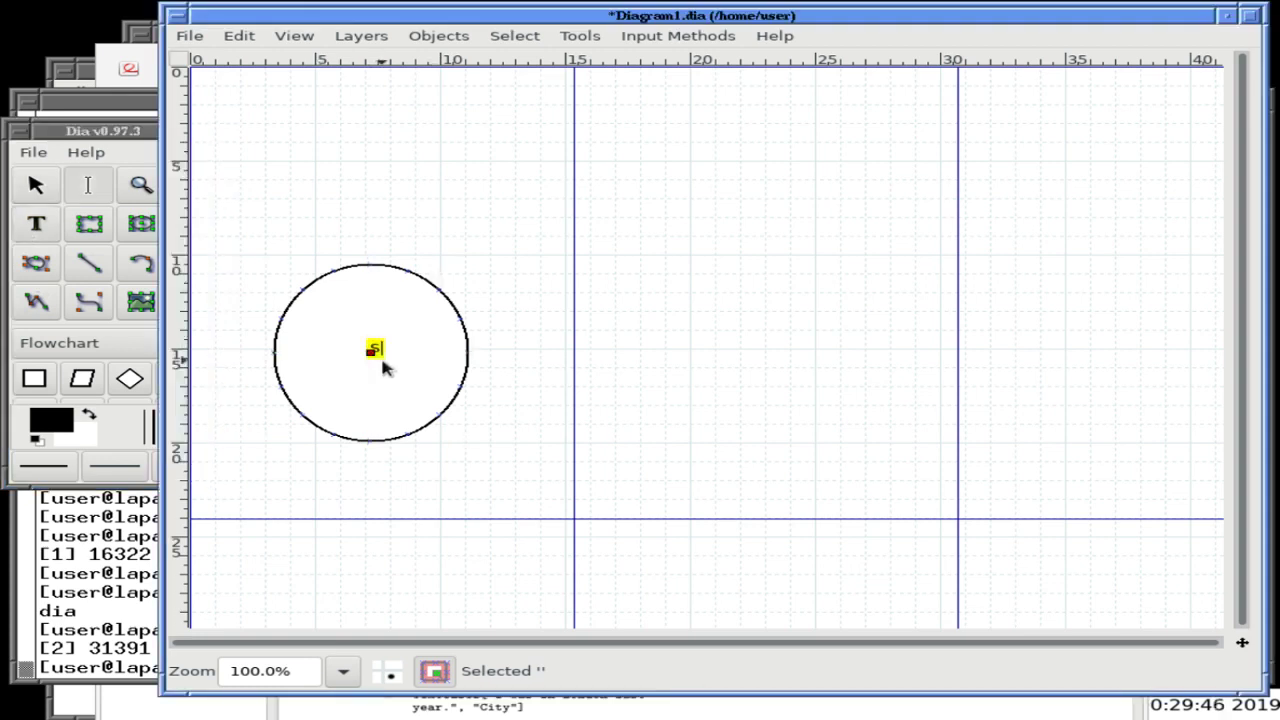
left_click(388, 258)
left_click(366, 270)
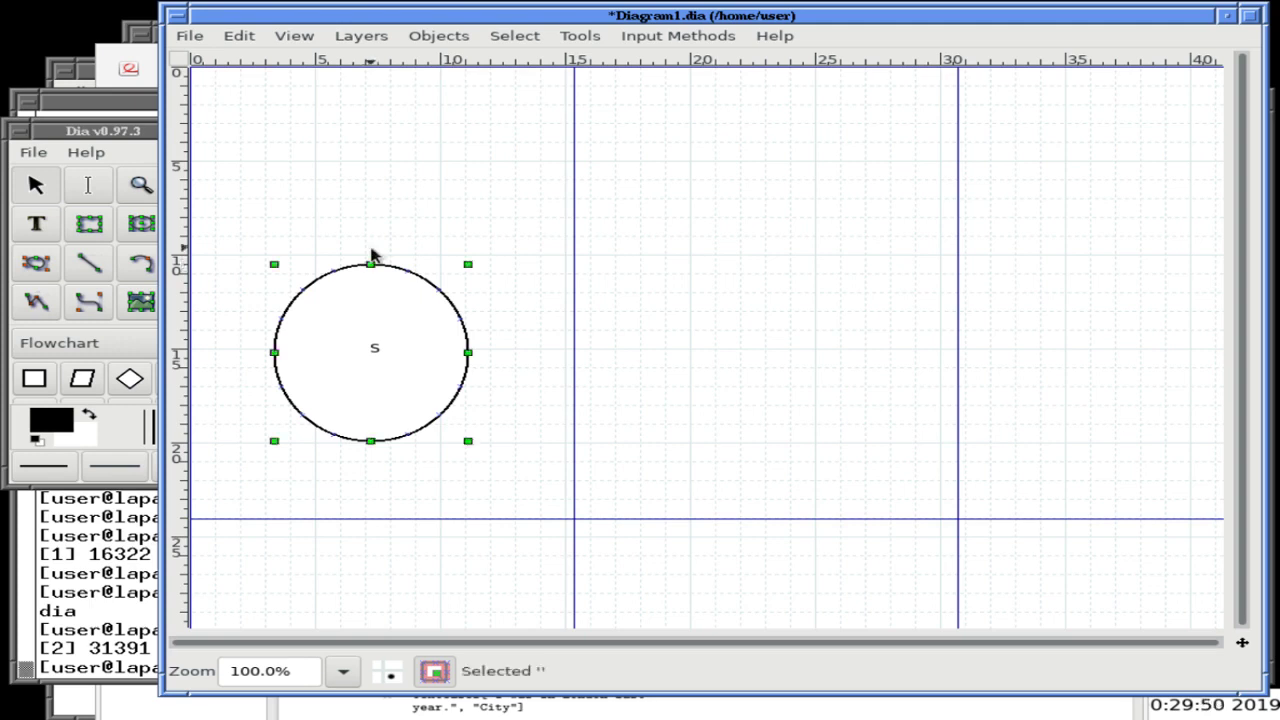
- Select the ellipse and its S label in turn, and move the ellipse about 2 units to the right
left_click(368, 256)
left_click(374, 289)
left_click(374, 347)
left_click(389, 360)
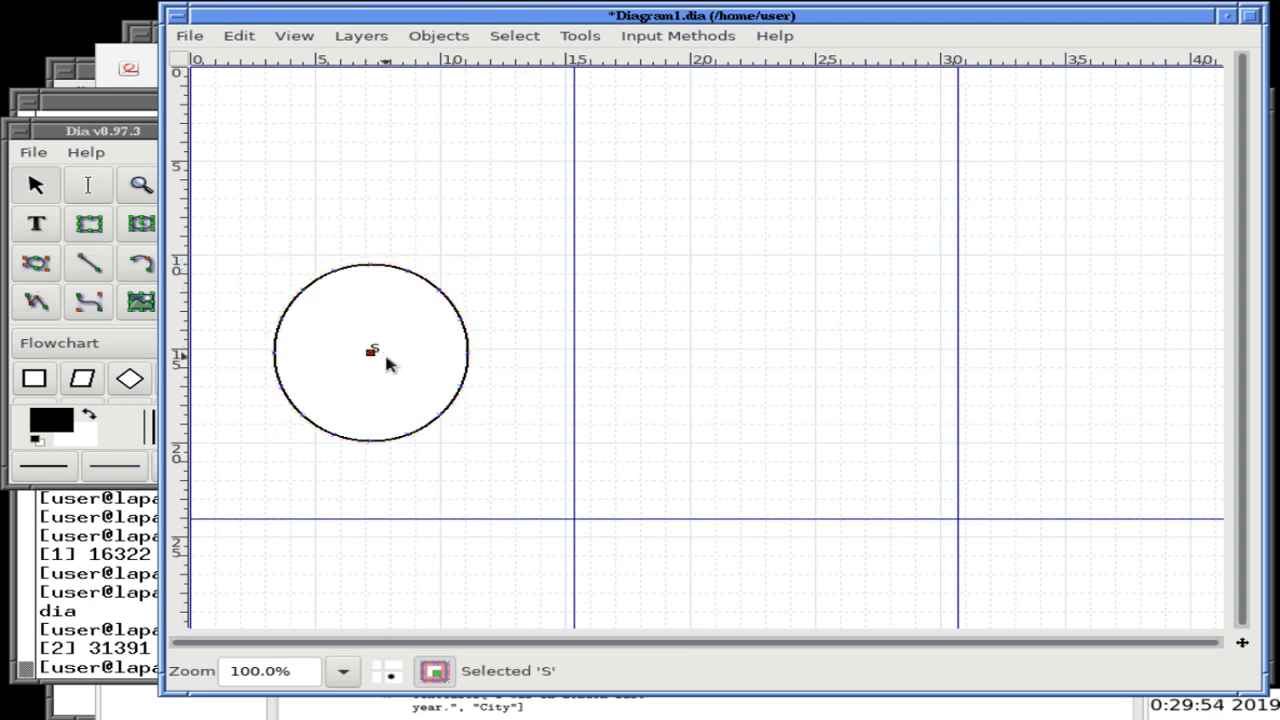
left_click_drag(331, 366, 400, 347)
- Examine the ellipse's line, fill, font and text alignment properties and its context options
right_click(423, 344)
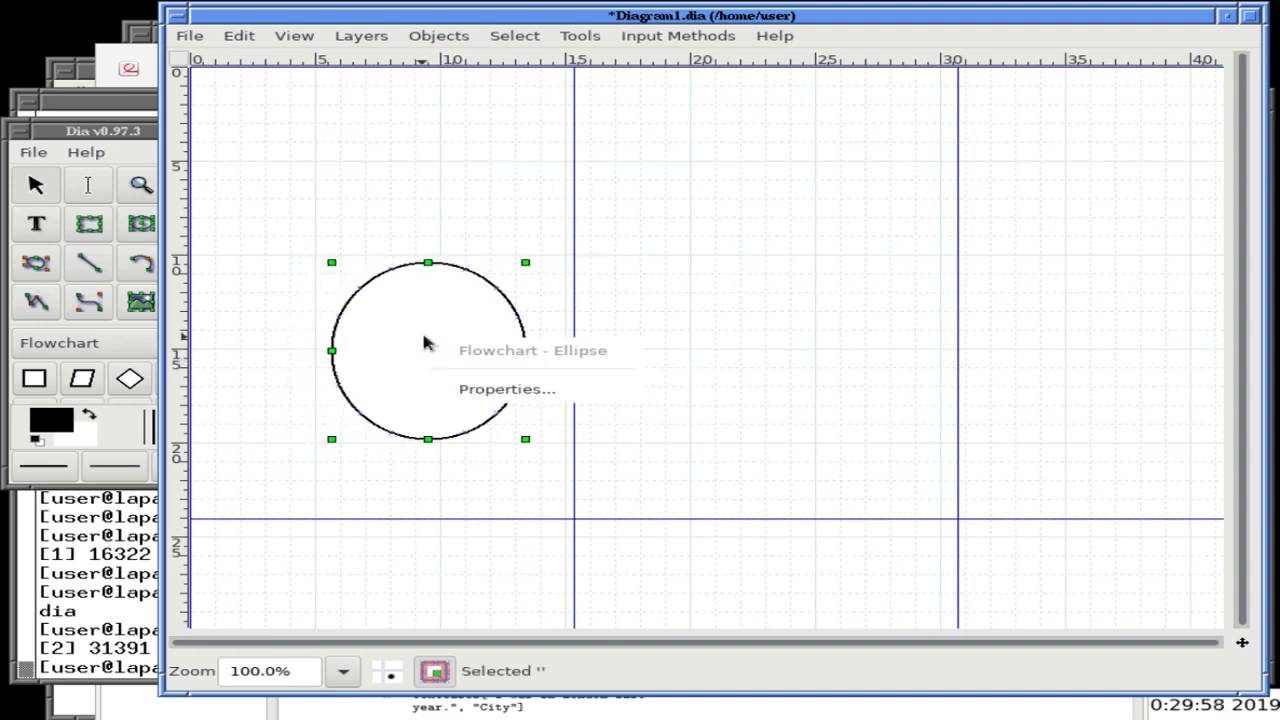
left_click(497, 390)
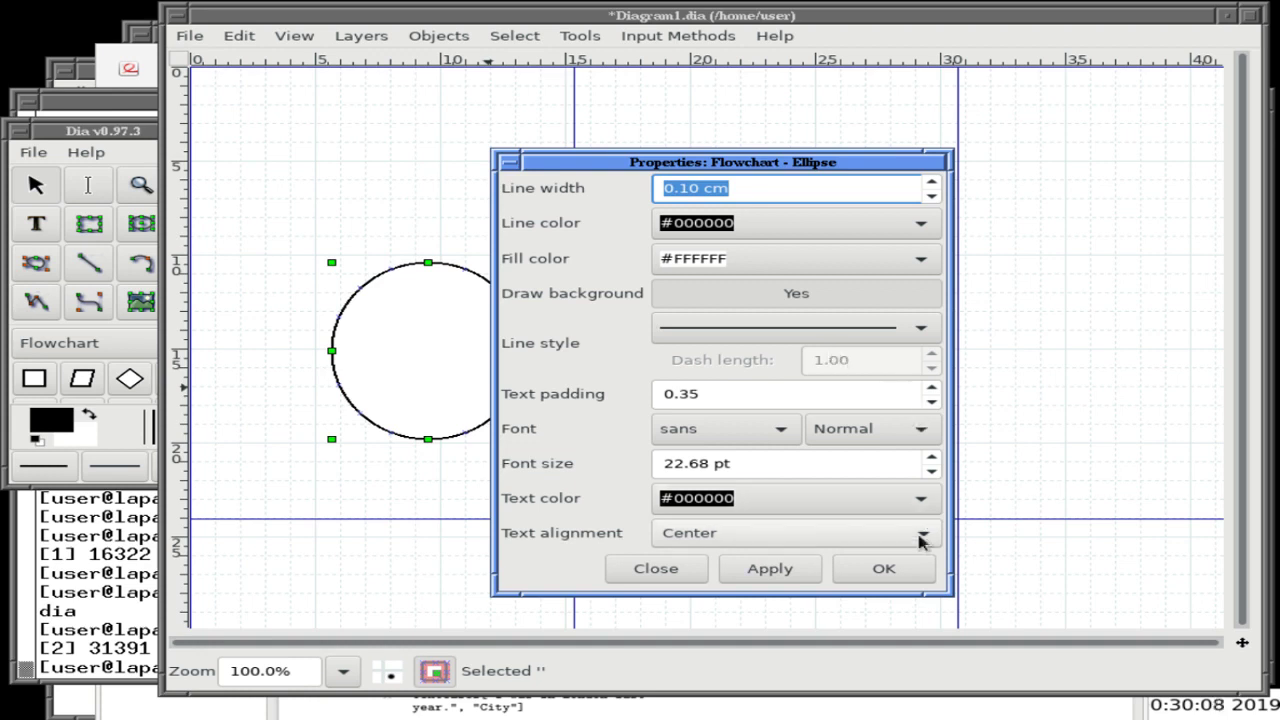
left_click(658, 568)
right_click(430, 445)
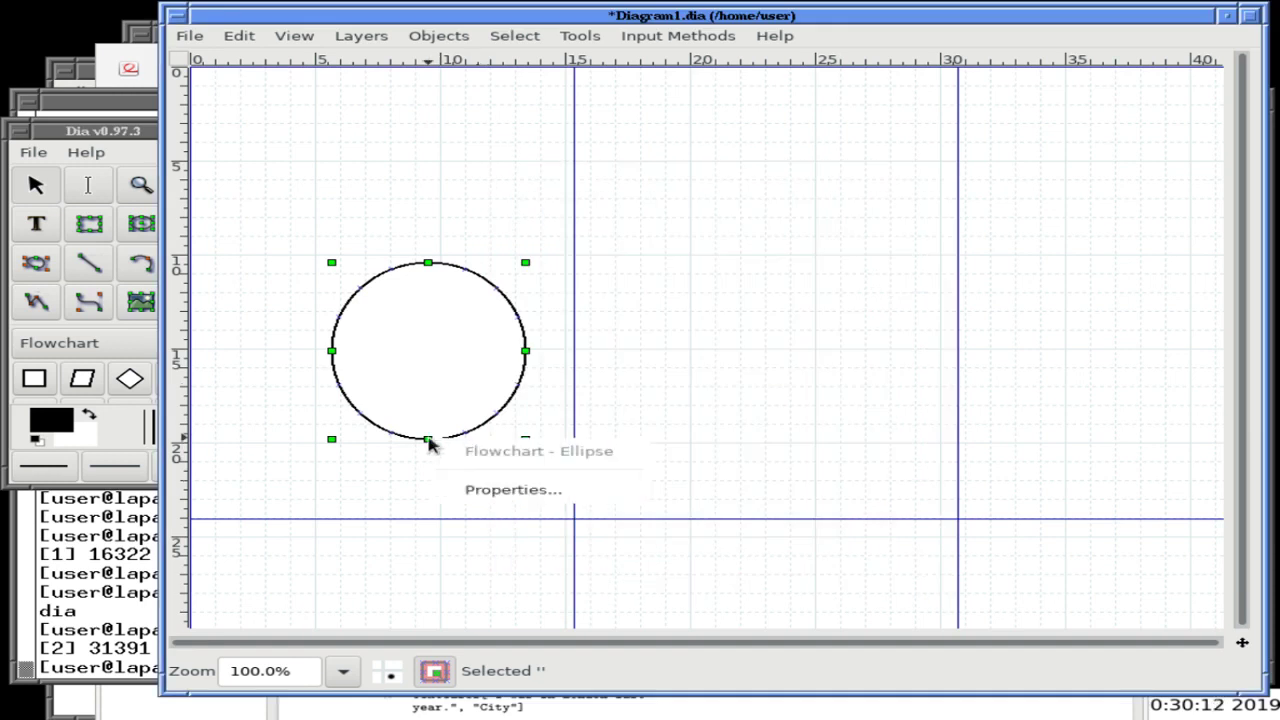
left_click(417, 457)
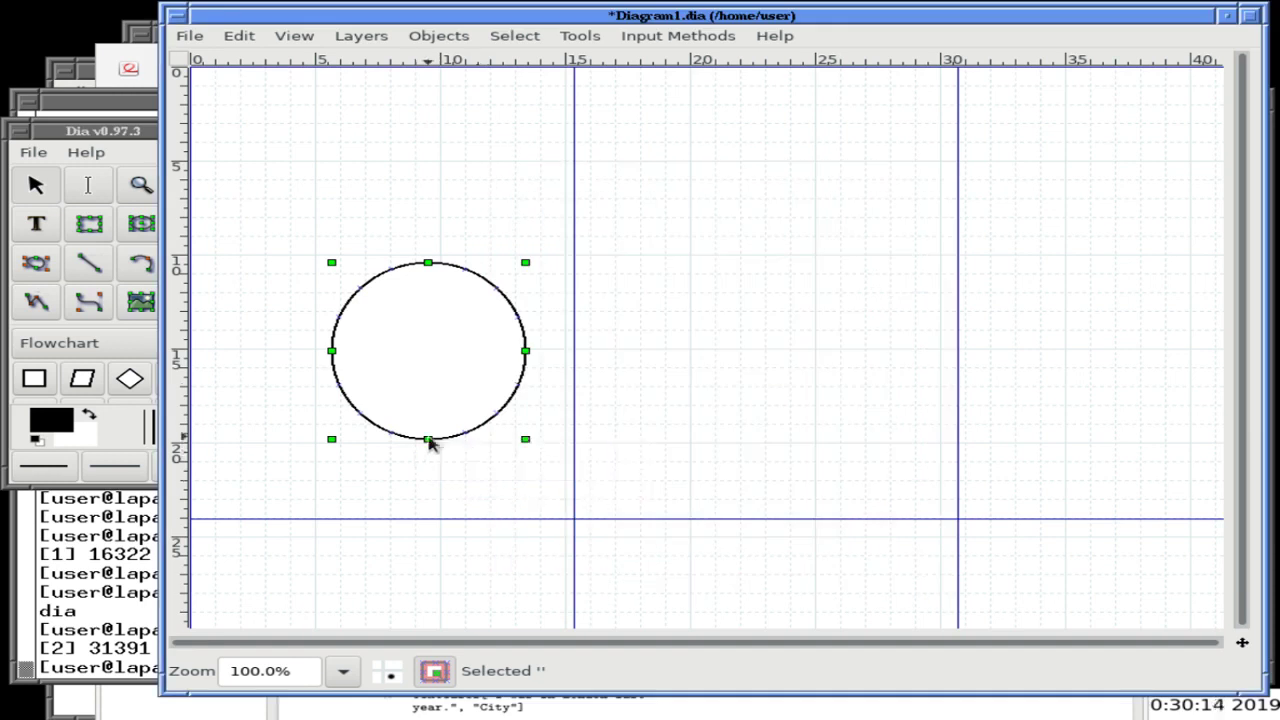
- Try resizing the ellipse from its bottom and corner handles, and delete it from the diagram
left_click_drag(427, 440, 650, 438)
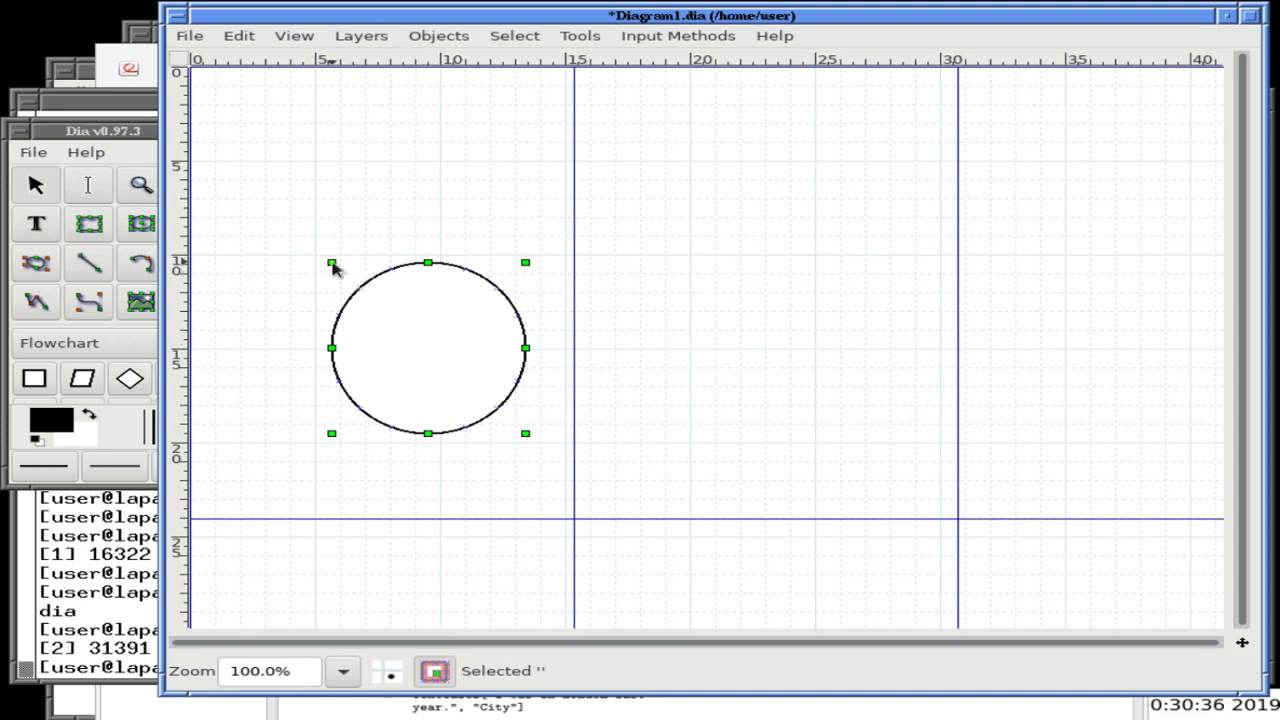
left_click_drag(332, 263, 334, 343)
key("Delete")
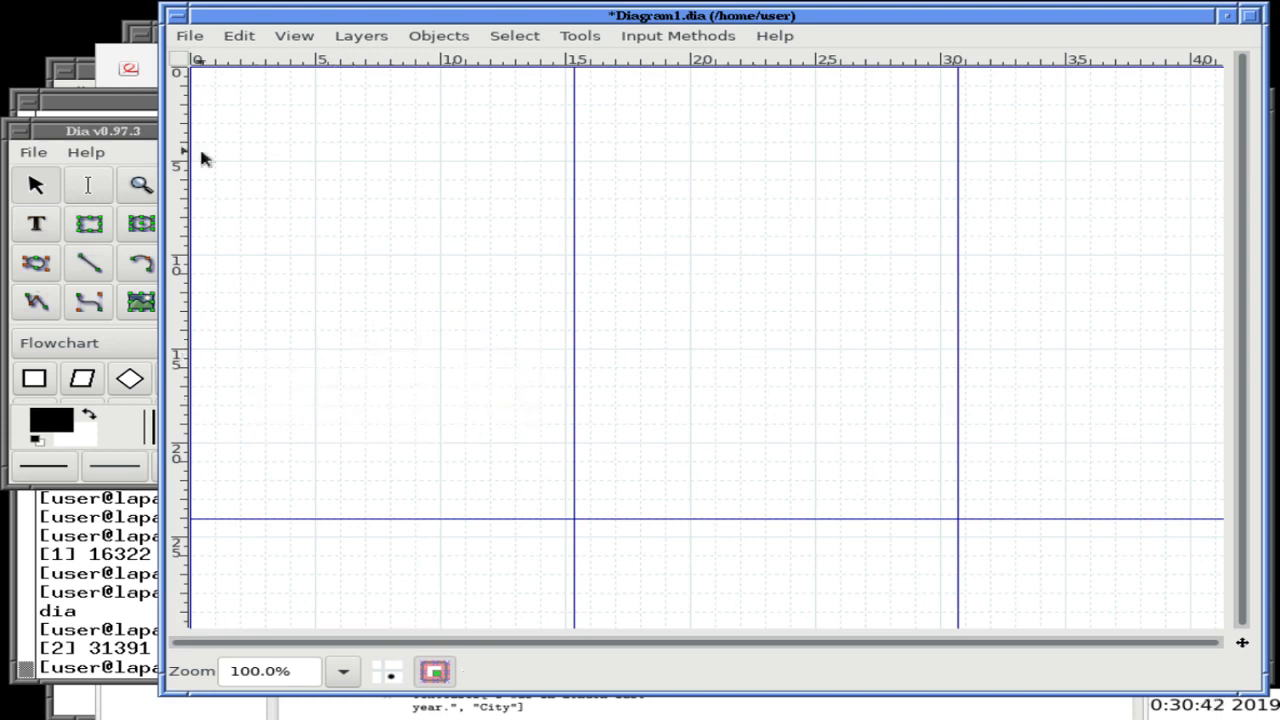
- Quit Dia without saving the modified diagram and launch xfig from the terminal
left_click(189, 35)
left_click(286, 288)
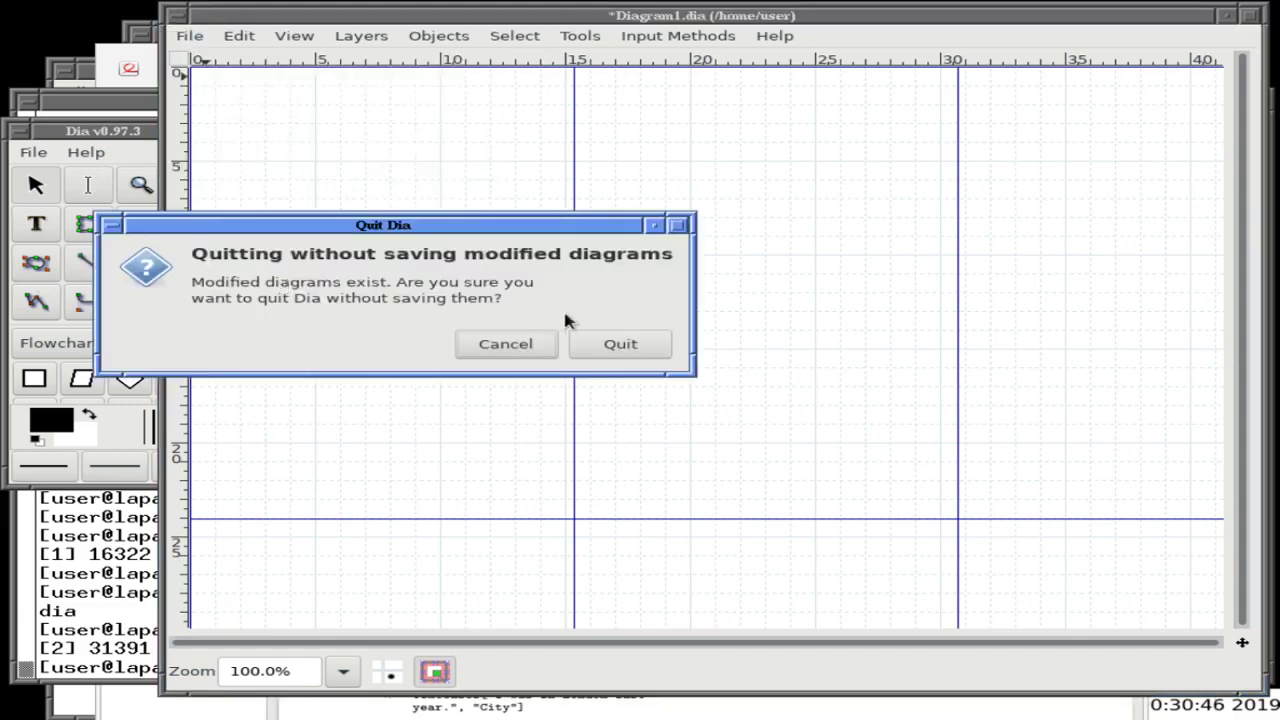
left_click(619, 343)
type("xfig")
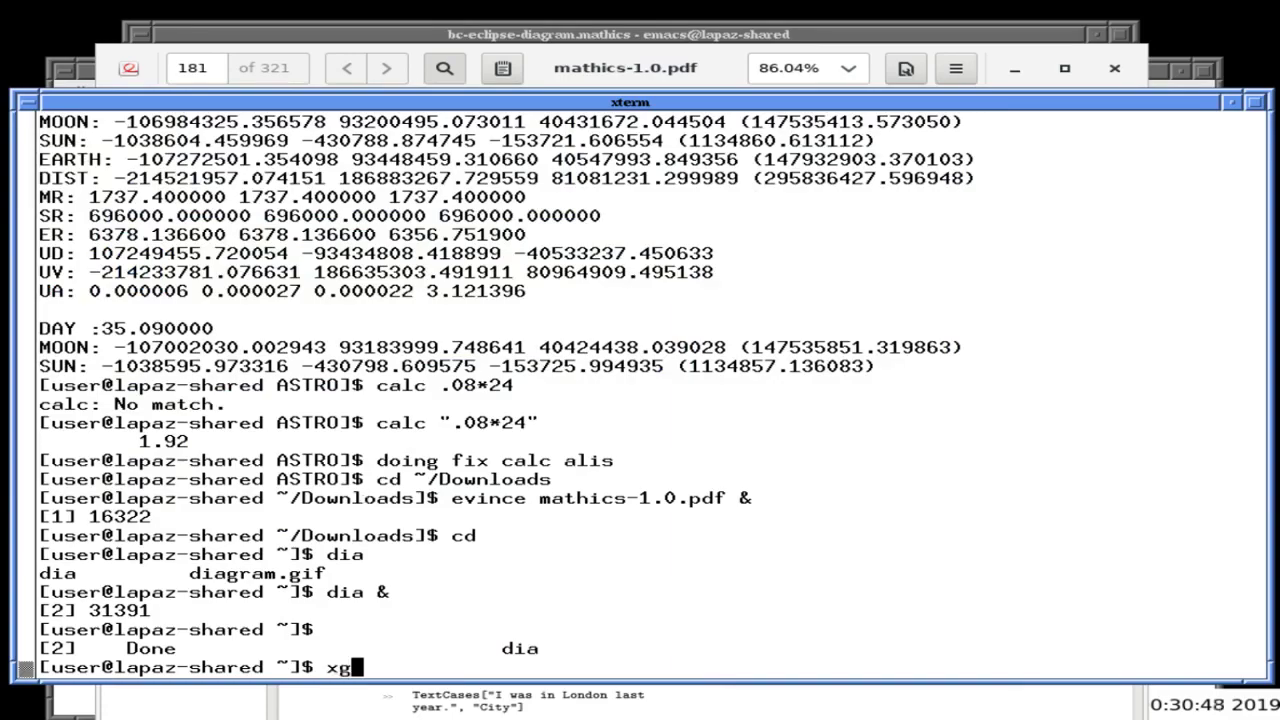
key("Return")
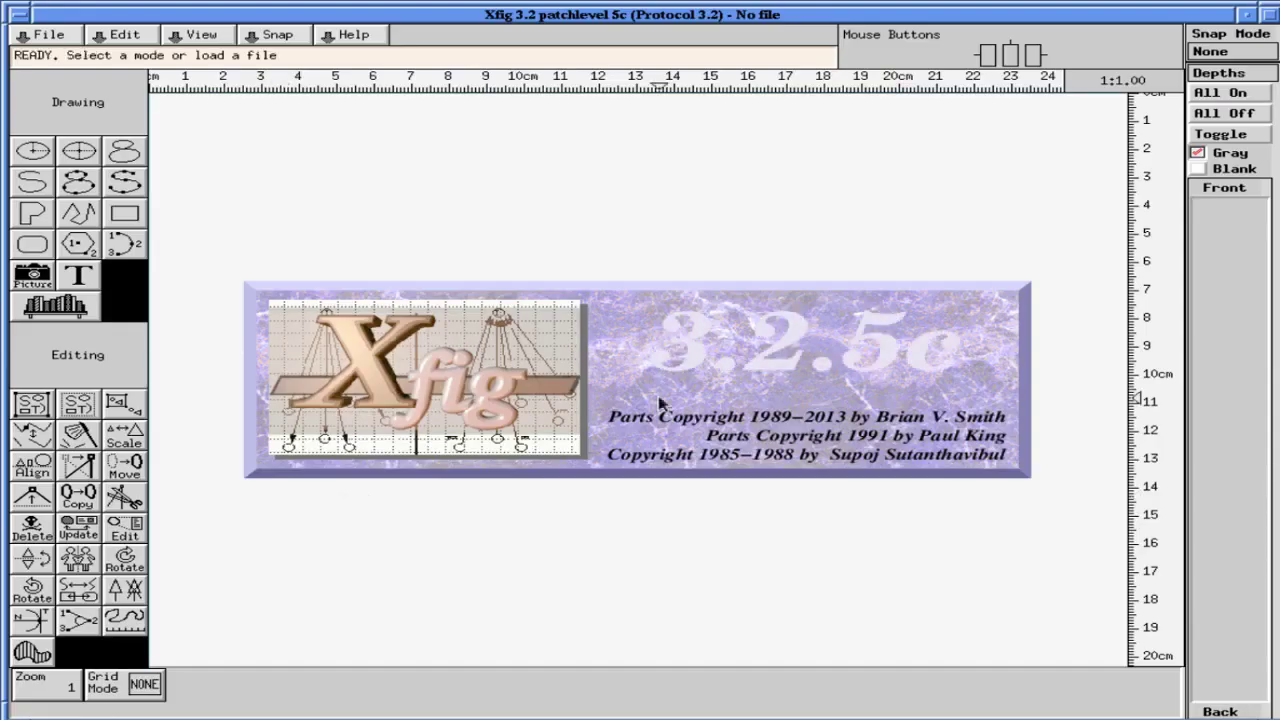
- Draw a circle with a radius of about 3.8 cm and two small circles inside it, about 1.1 and 0.9 cm in radius
left_click(32, 150)
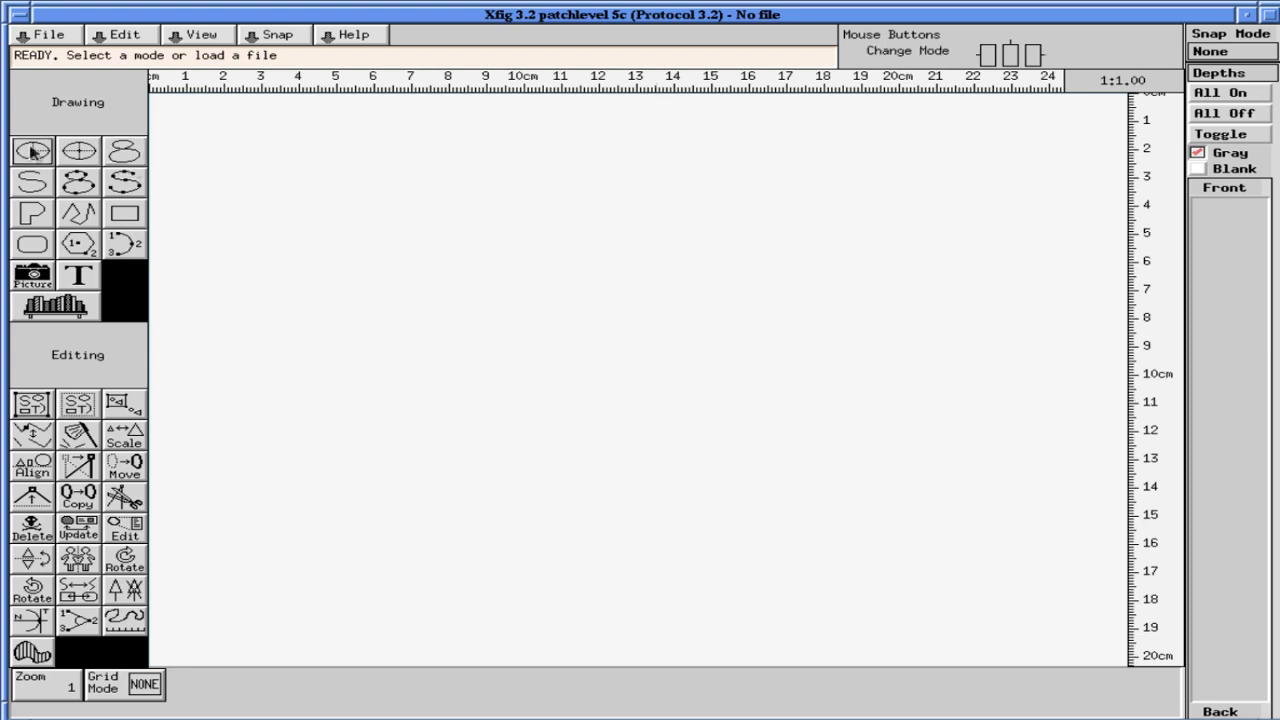
left_click(276, 254)
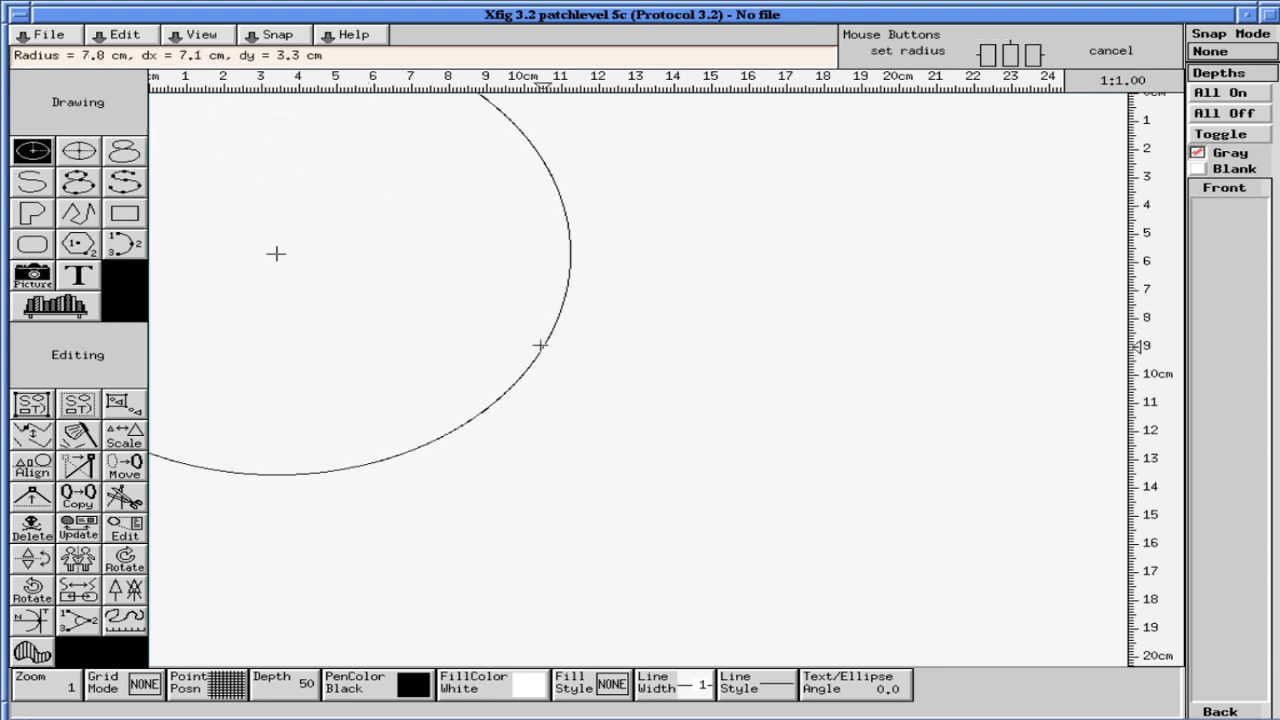
left_click(379, 328)
left_click(261, 246)
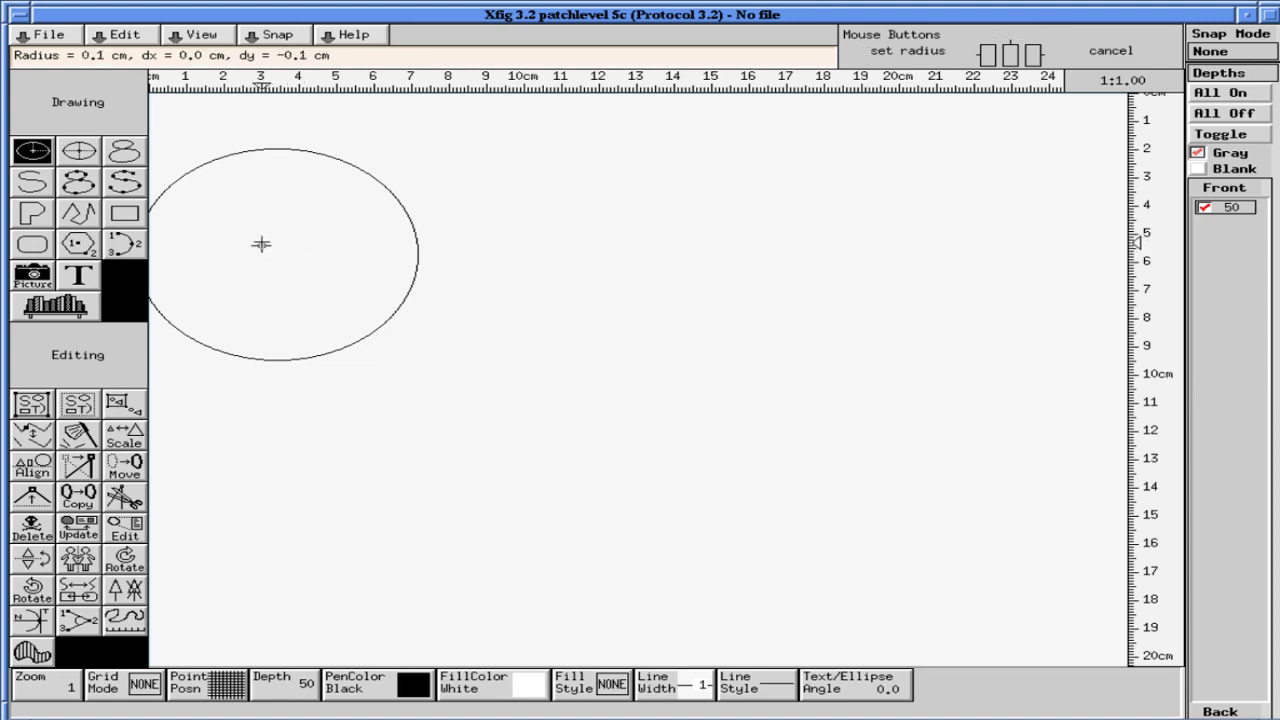
left_click(296, 264)
left_click(262, 243)
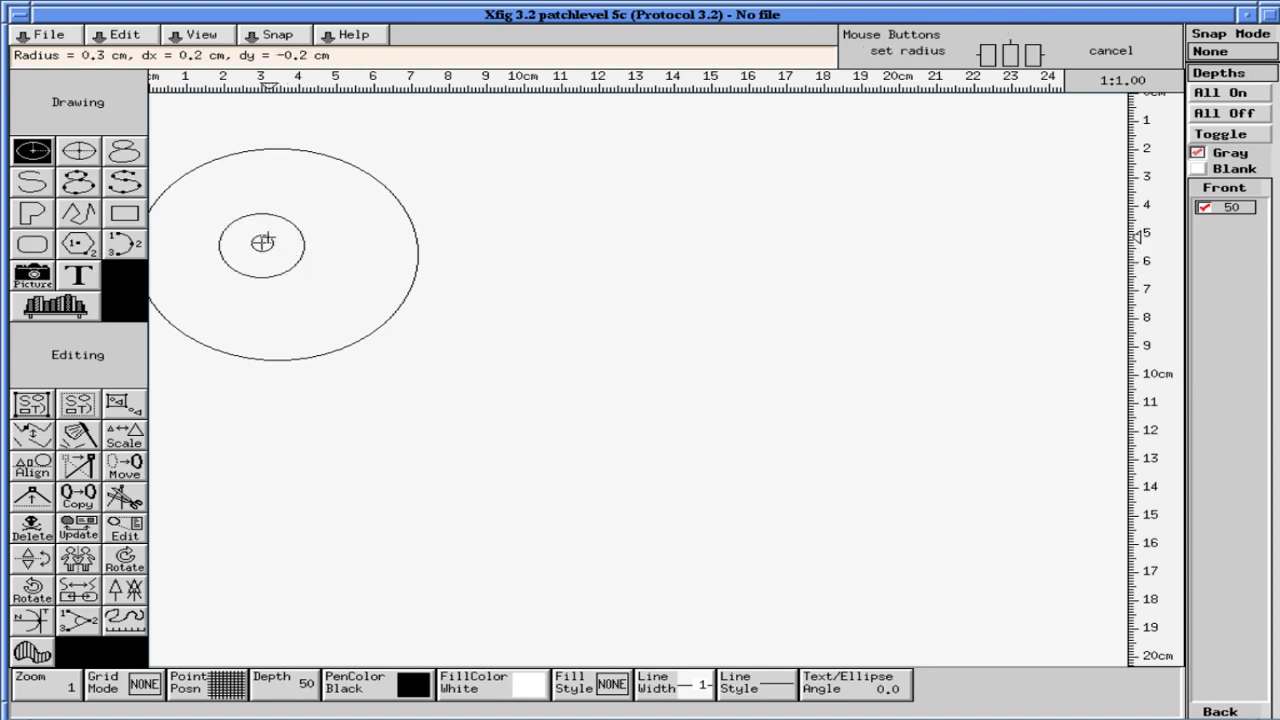
left_click(236, 266)
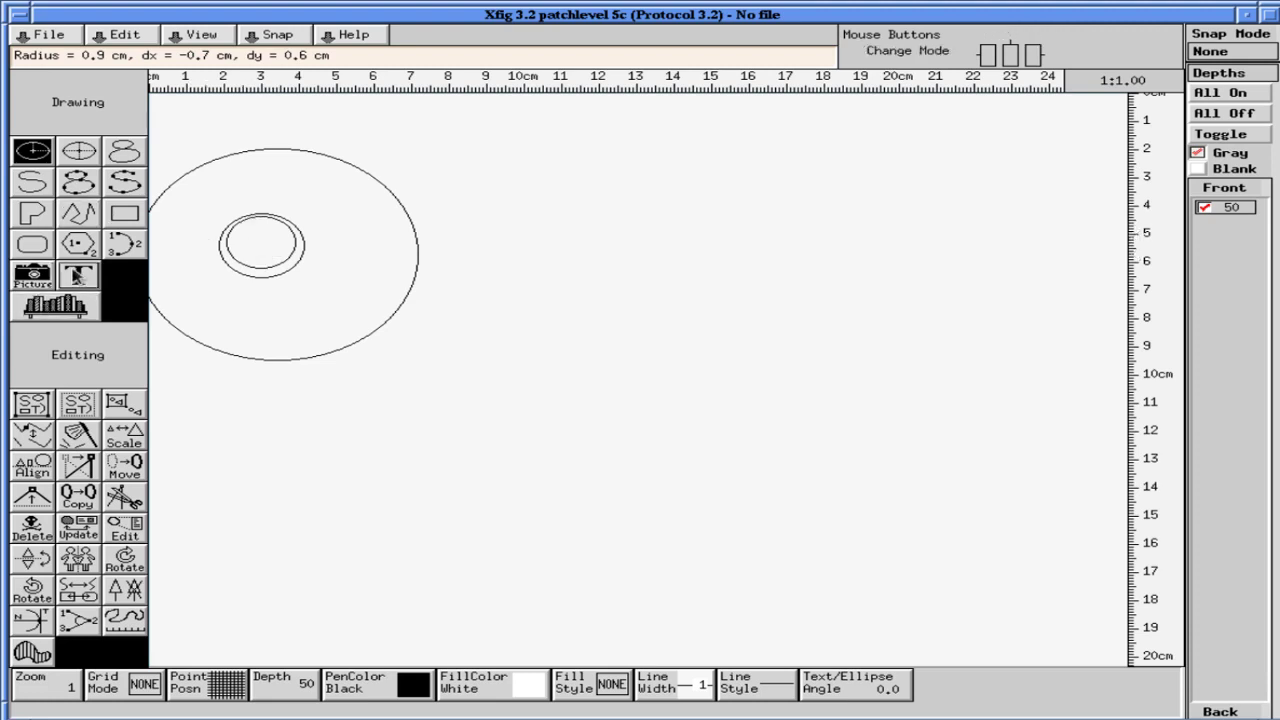
- Try to glue the large circle and an inner circle into a compound object, and switch to breaking compounds
left_click(33, 405)
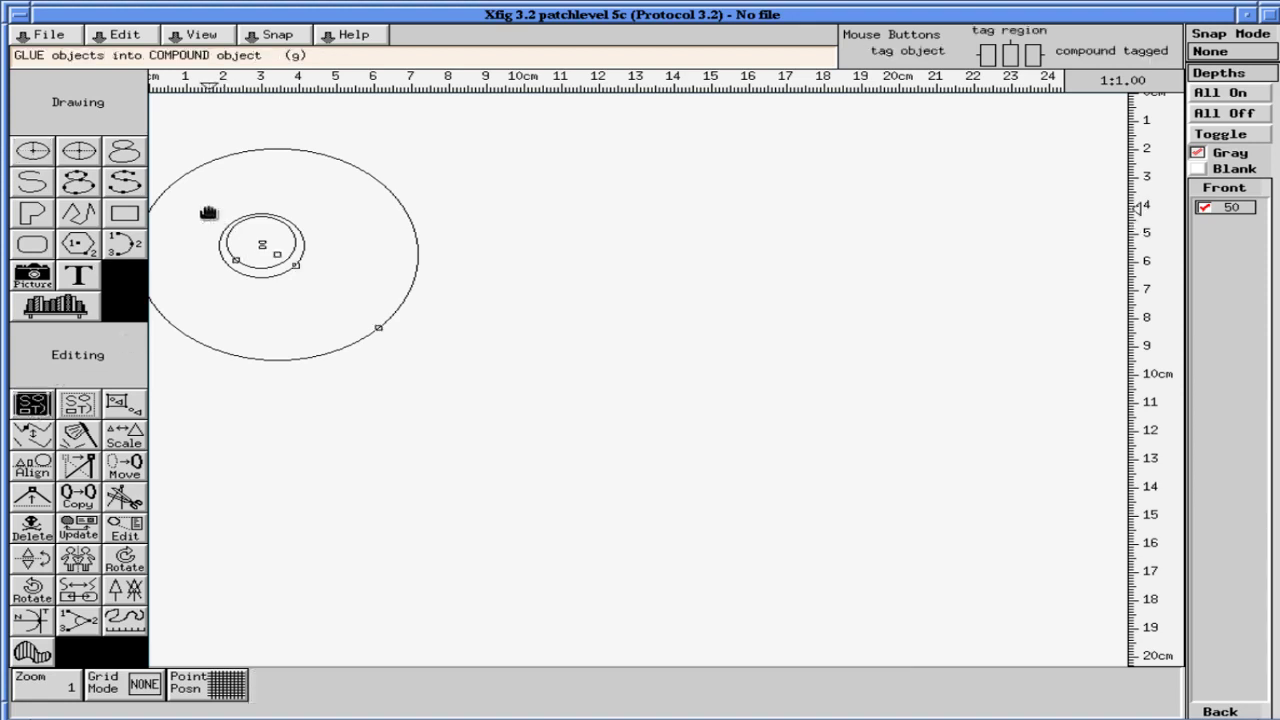
left_click(276, 257)
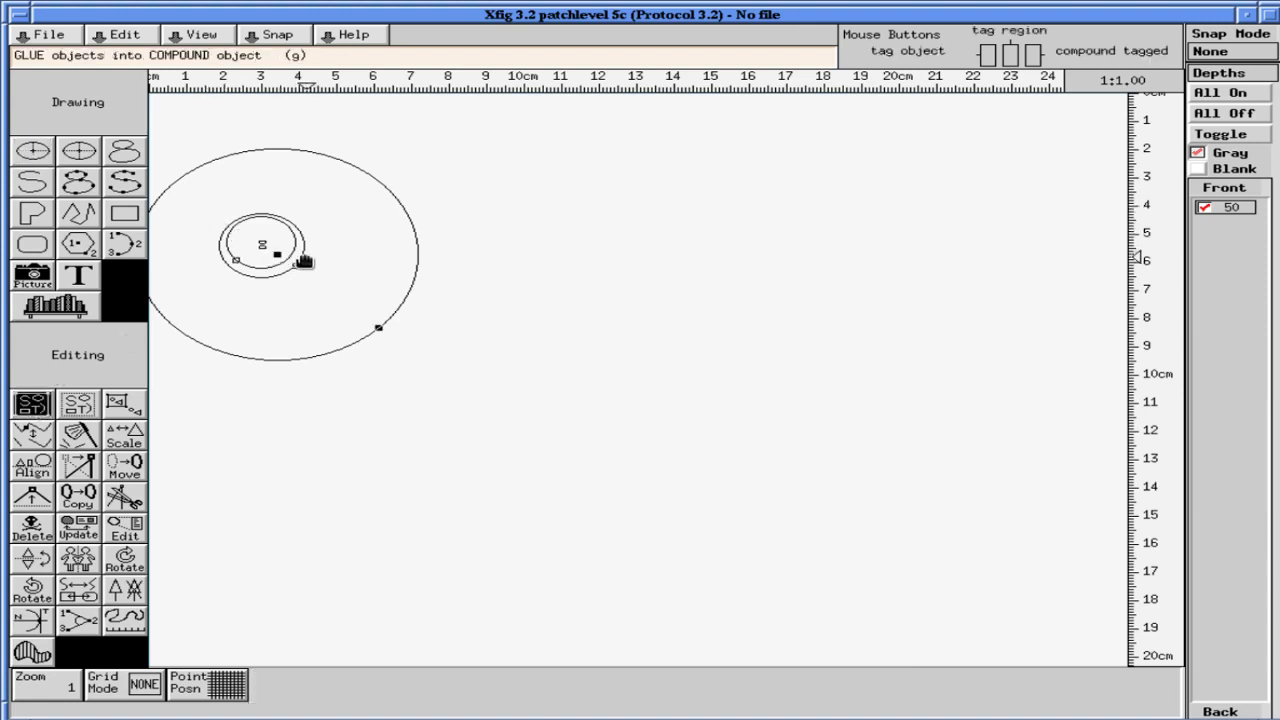
left_click(376, 331)
left_click(298, 267)
left_click(32, 405)
left_click(82, 404)
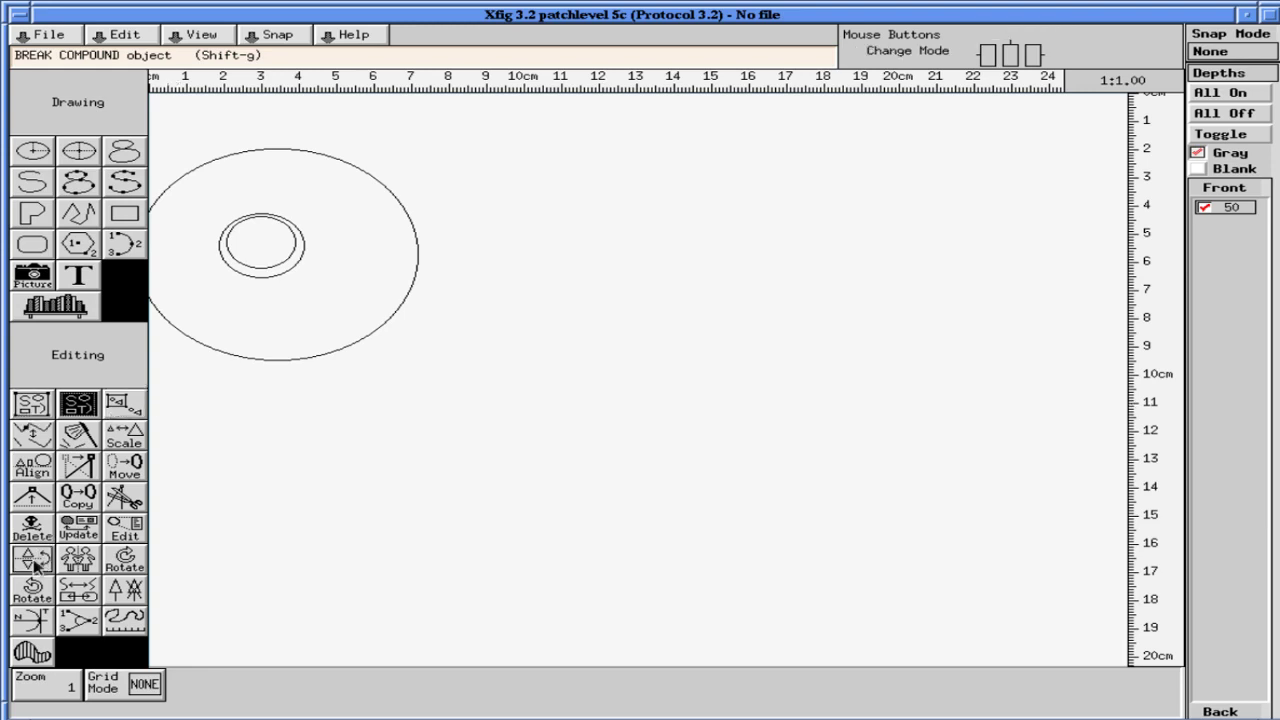
- Show a 2 mm grid on the canvas and delete the two small inner circles
left_click(124, 690)
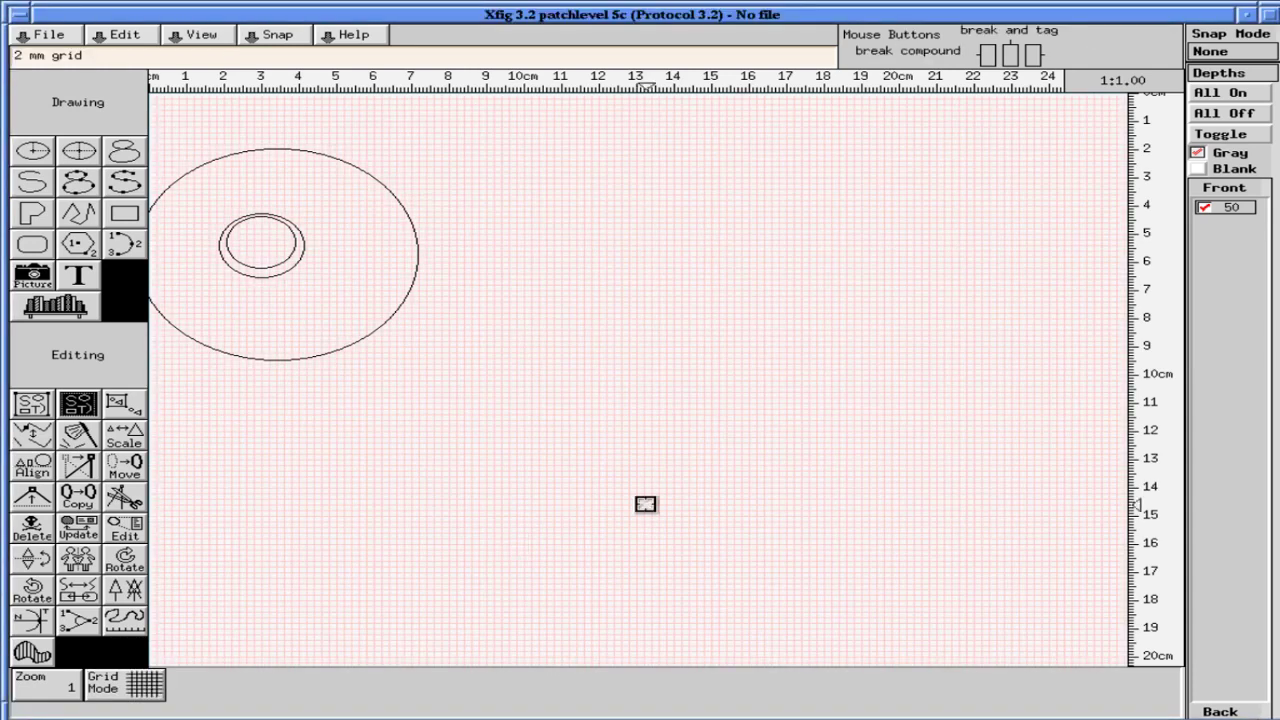
left_click(1160, 398)
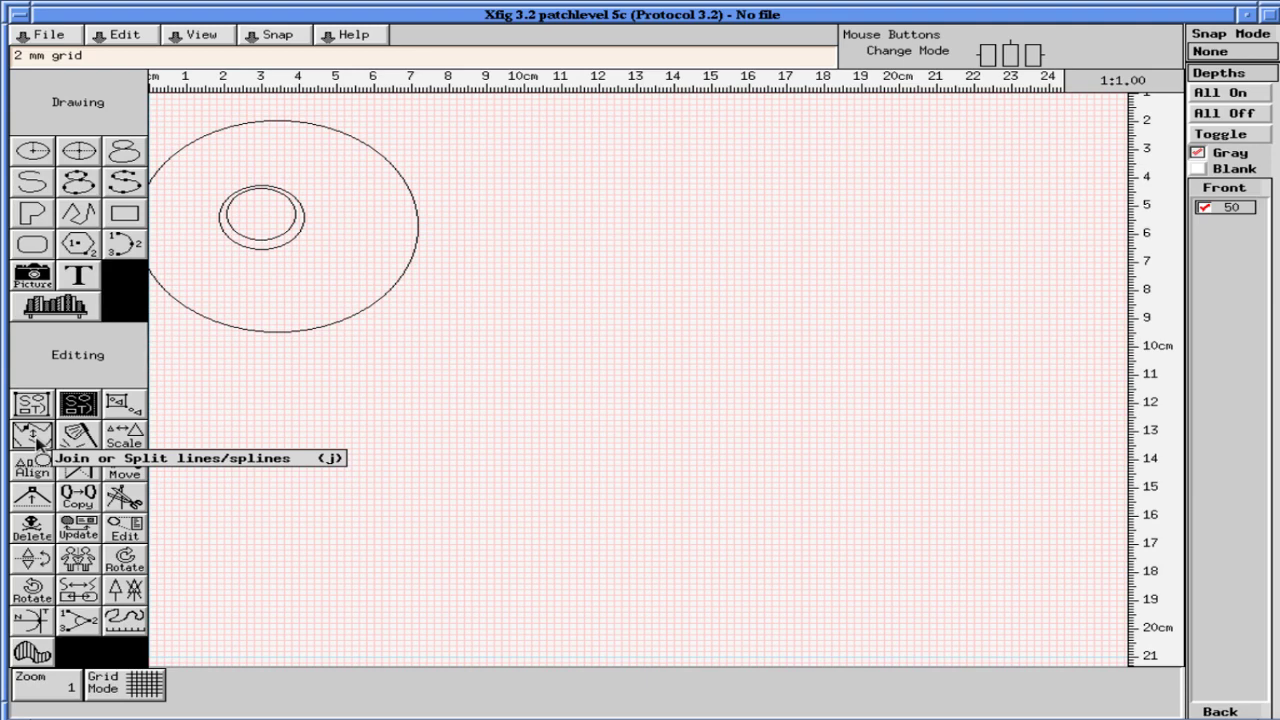
left_click(32, 527)
left_click(230, 228)
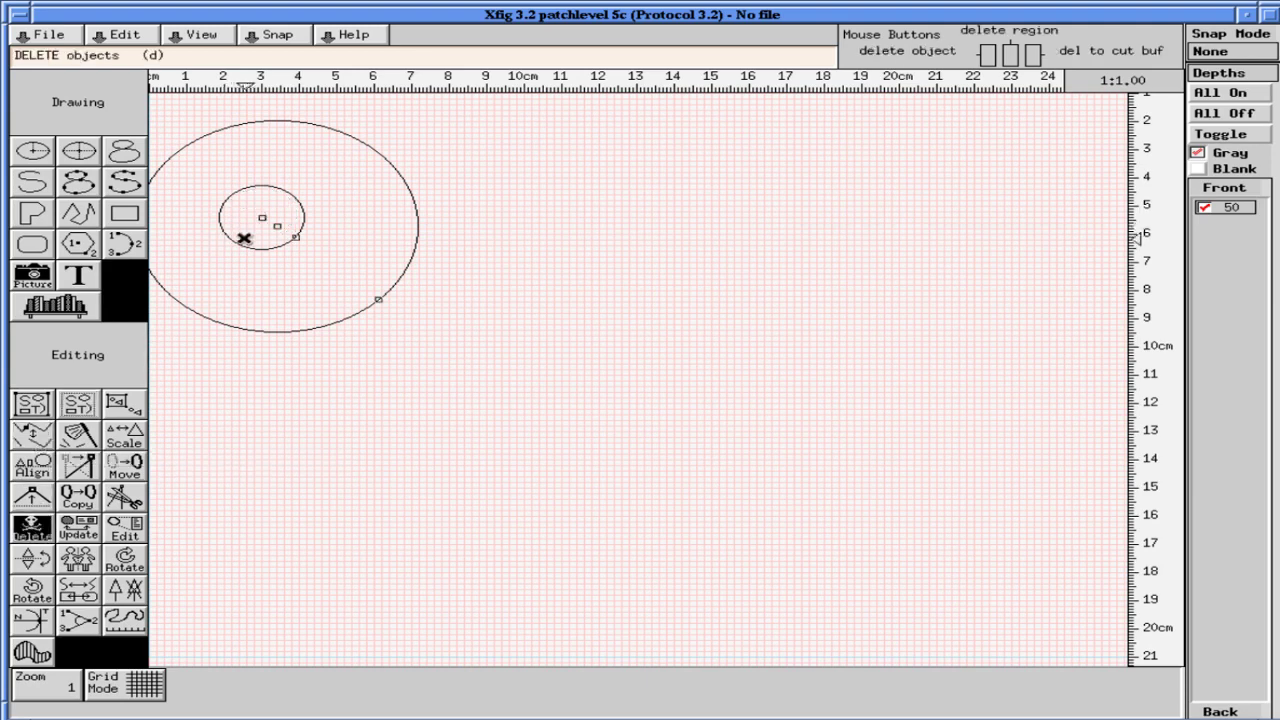
left_click(242, 243)
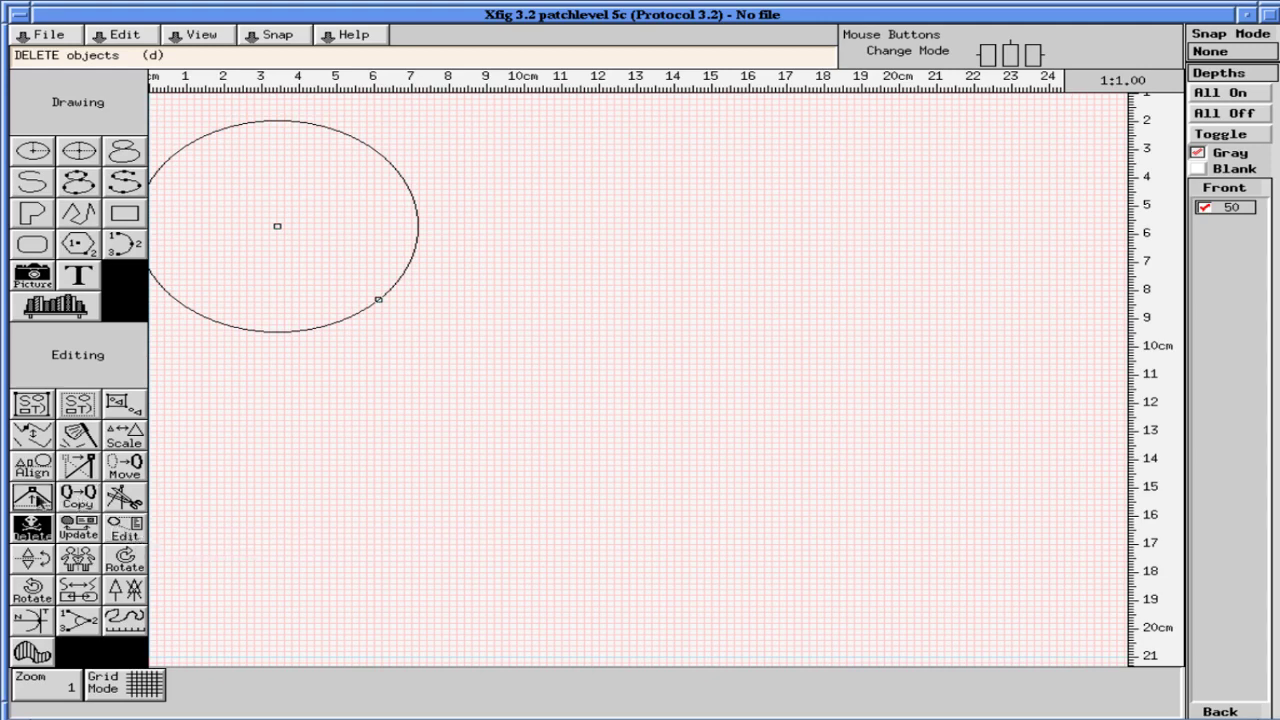
- Move the remaining large circle about 5.0 cm down and 0.6 cm to the right
left_click(122, 466)
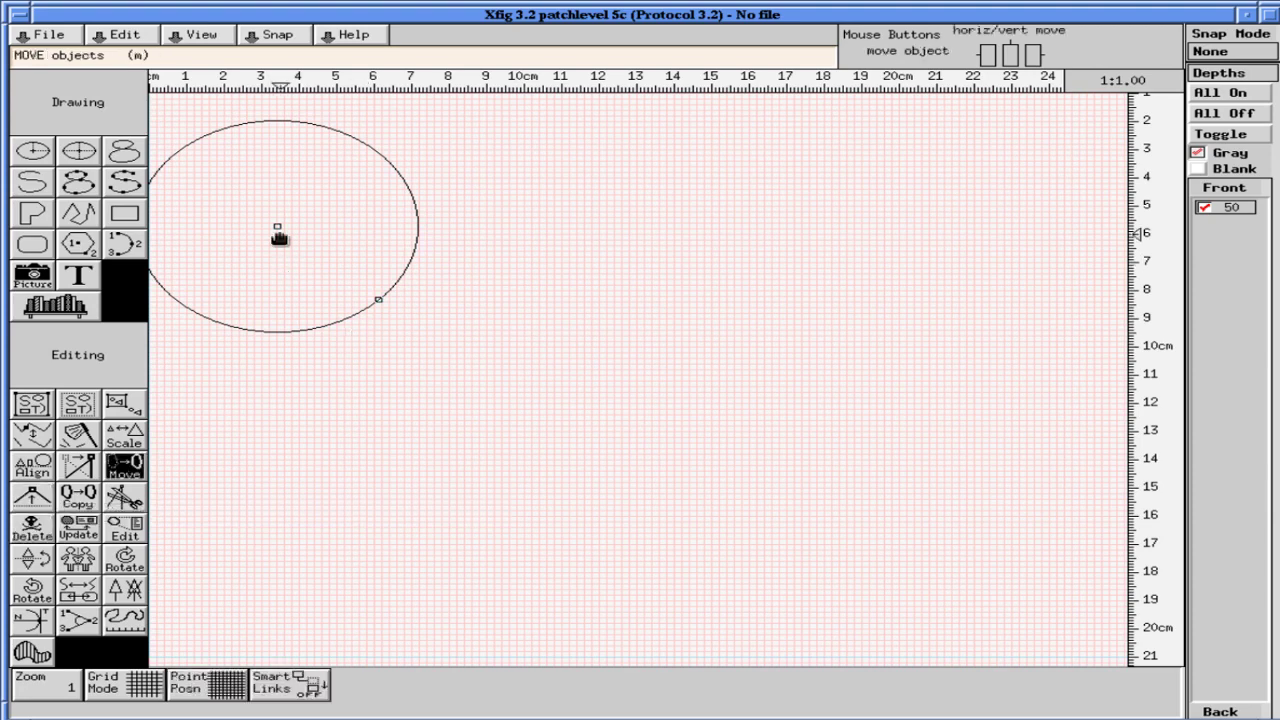
left_click(280, 229)
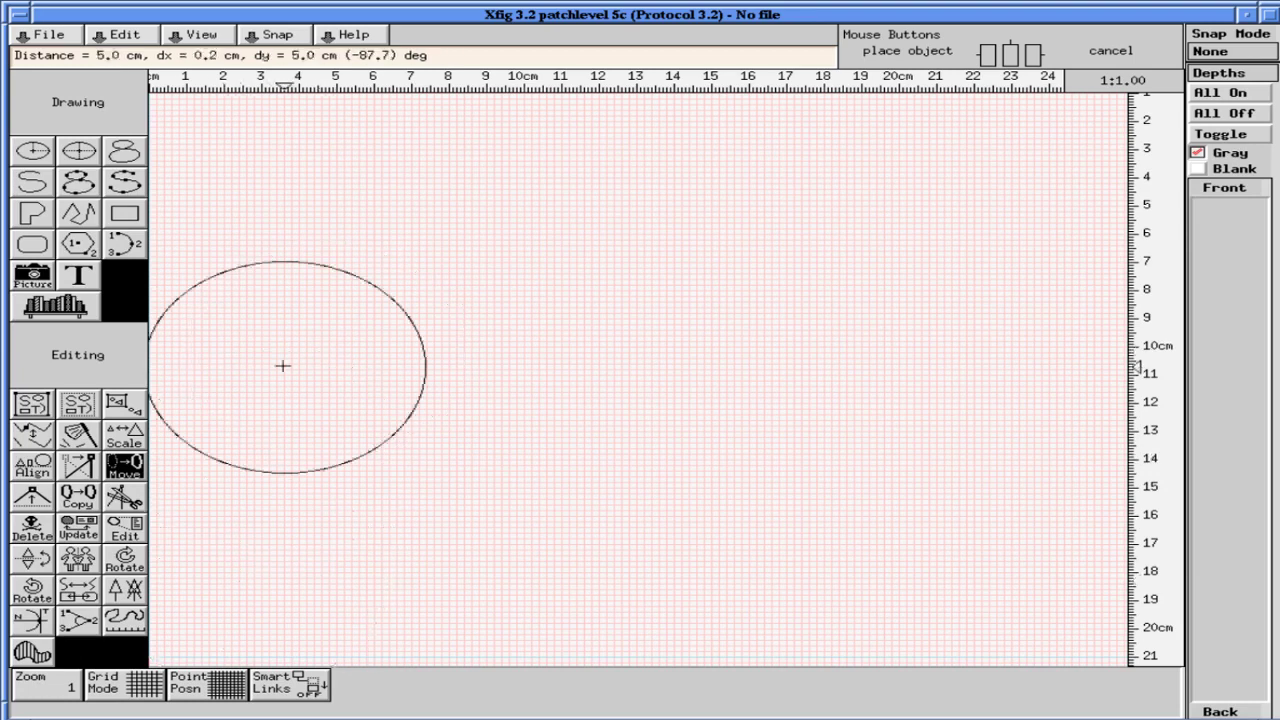
left_click(300, 367)
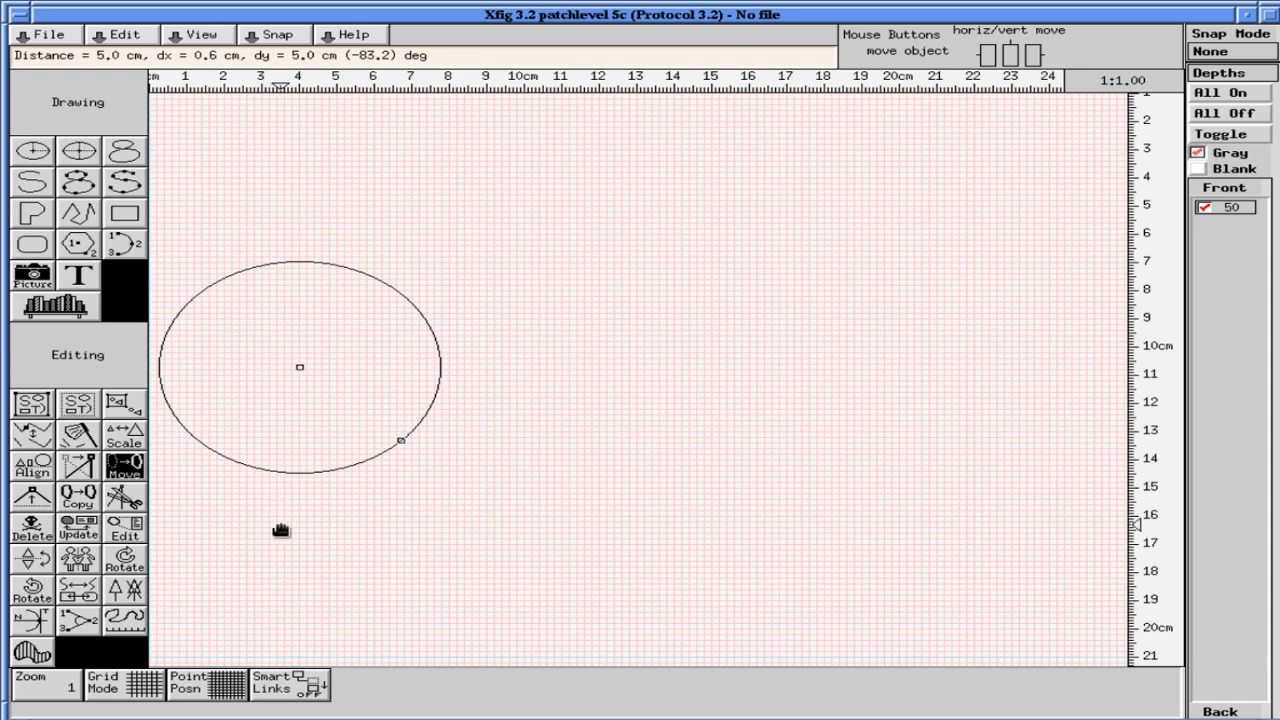
- Try rounding entered points to 10 mm increments, and set point positioning to arbitrary
left_click(237, 690)
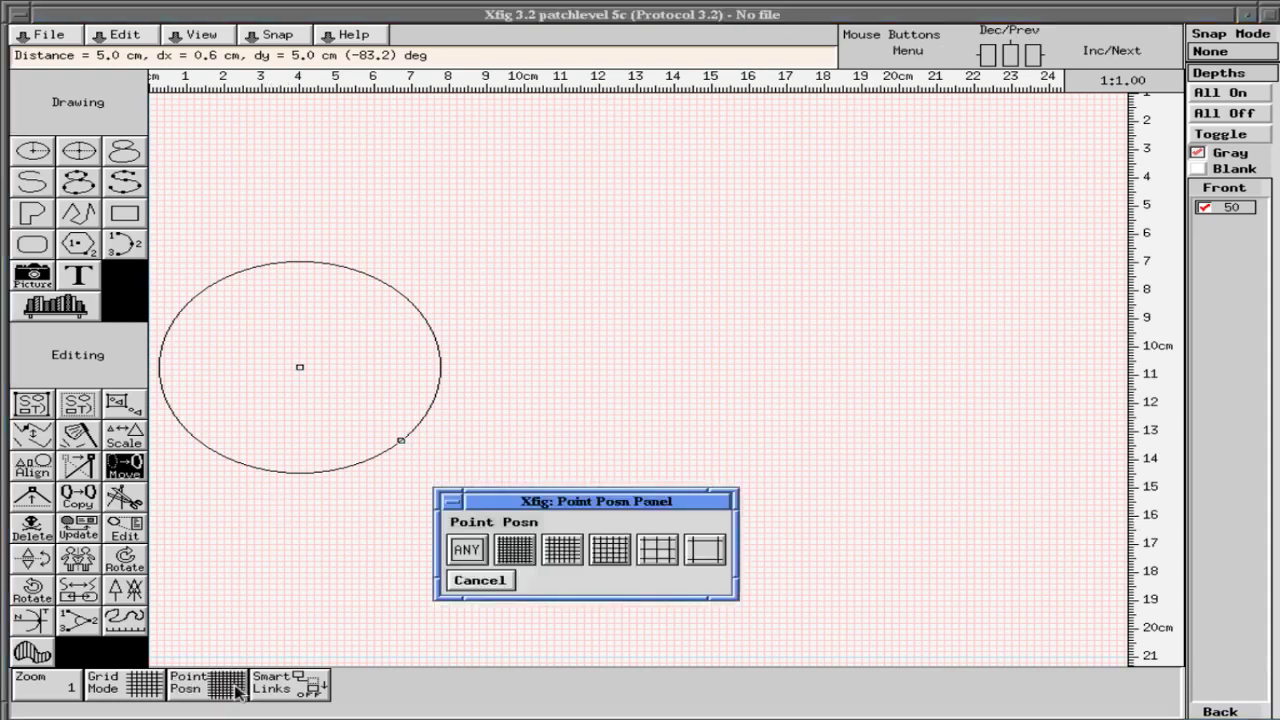
left_click(658, 549)
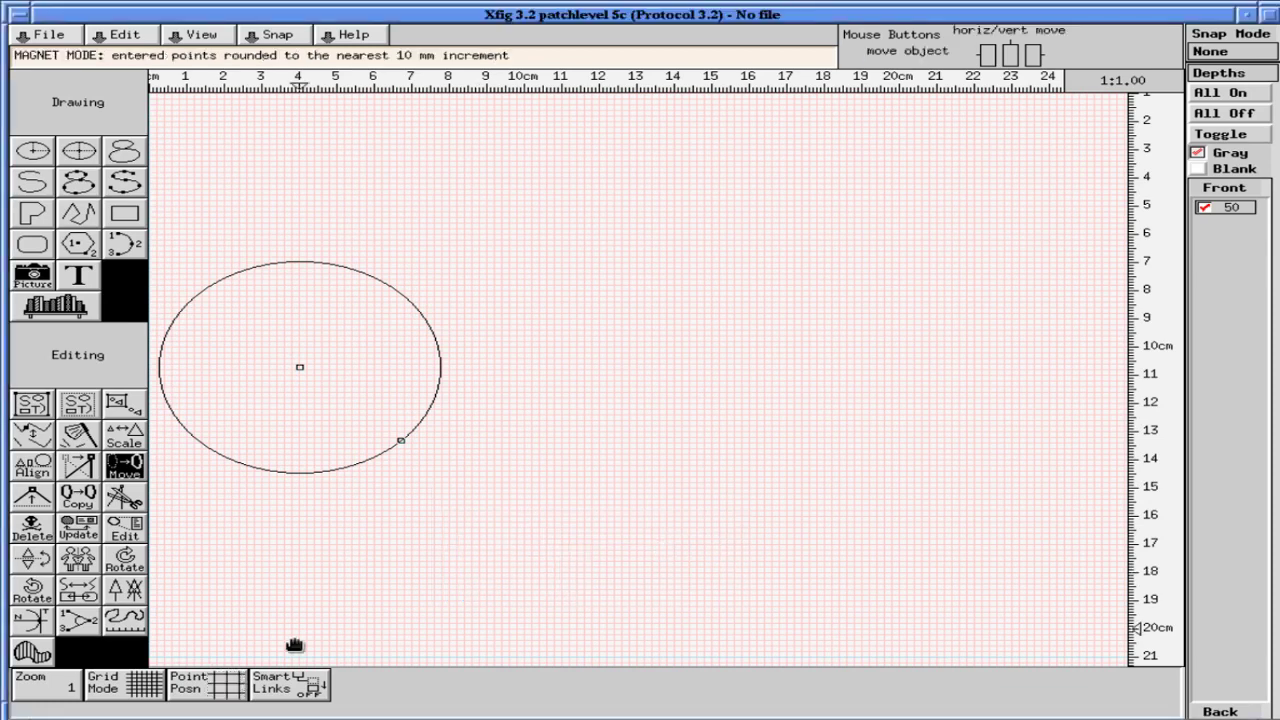
left_click(246, 674)
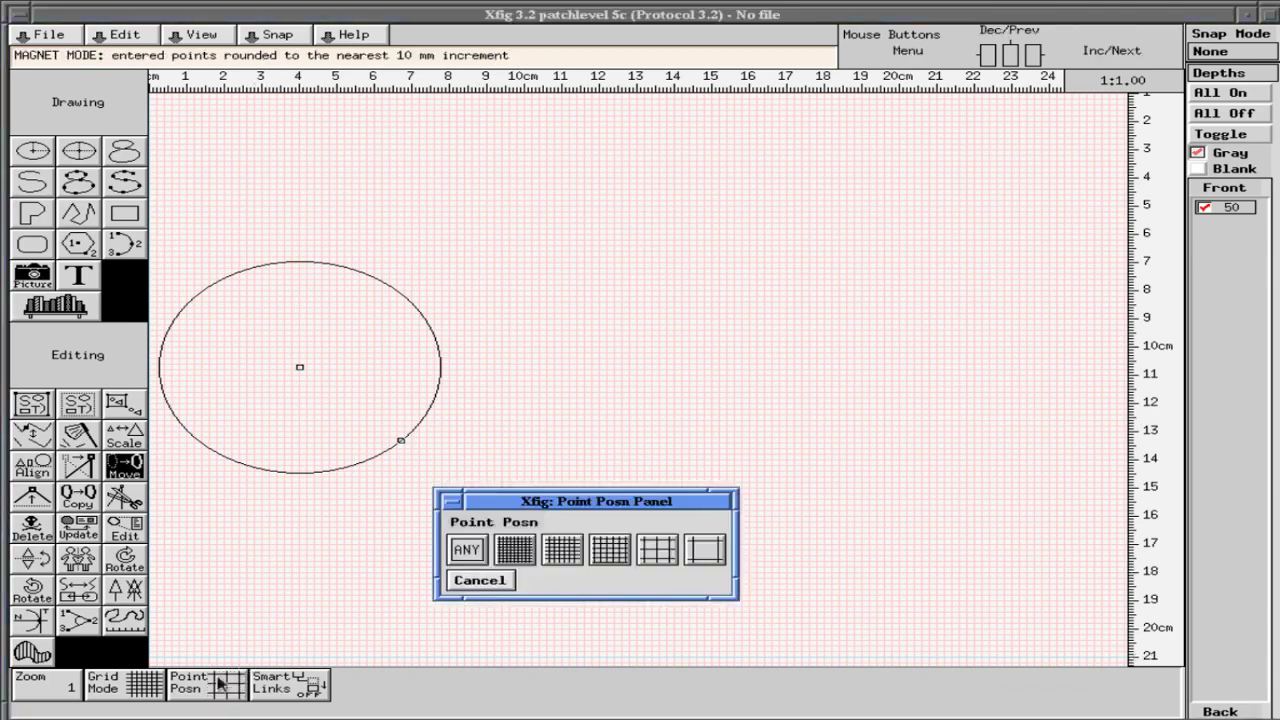
left_click(458, 550)
- Try the 10 mm and 5 mm isometric grids, and set the canvas to the 10 mm square grid
left_click(125, 684)
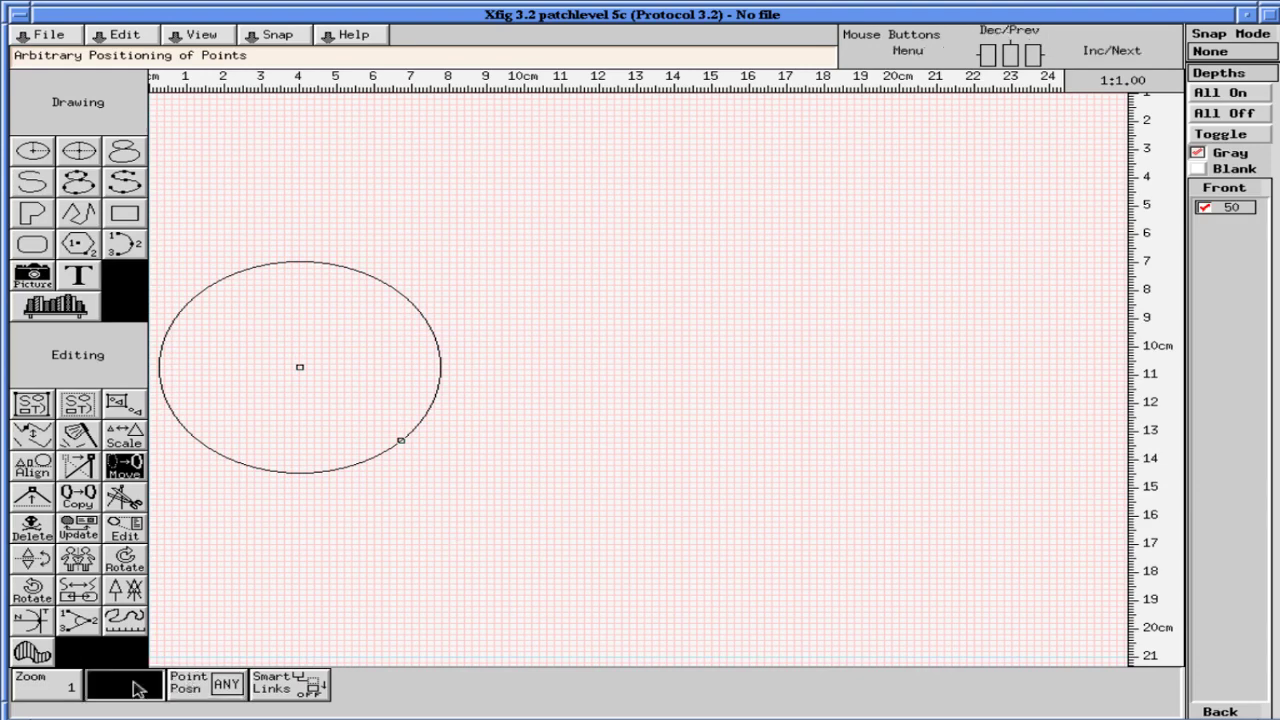
left_click(609, 550)
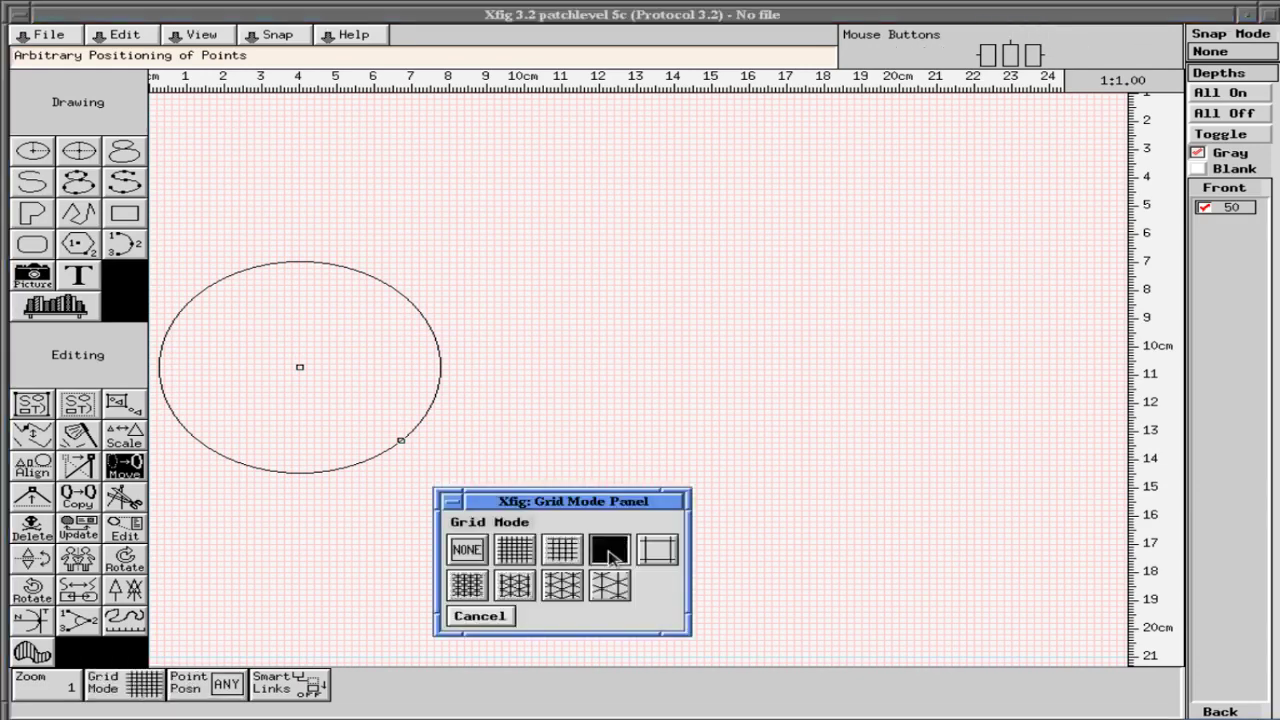
left_click(121, 688)
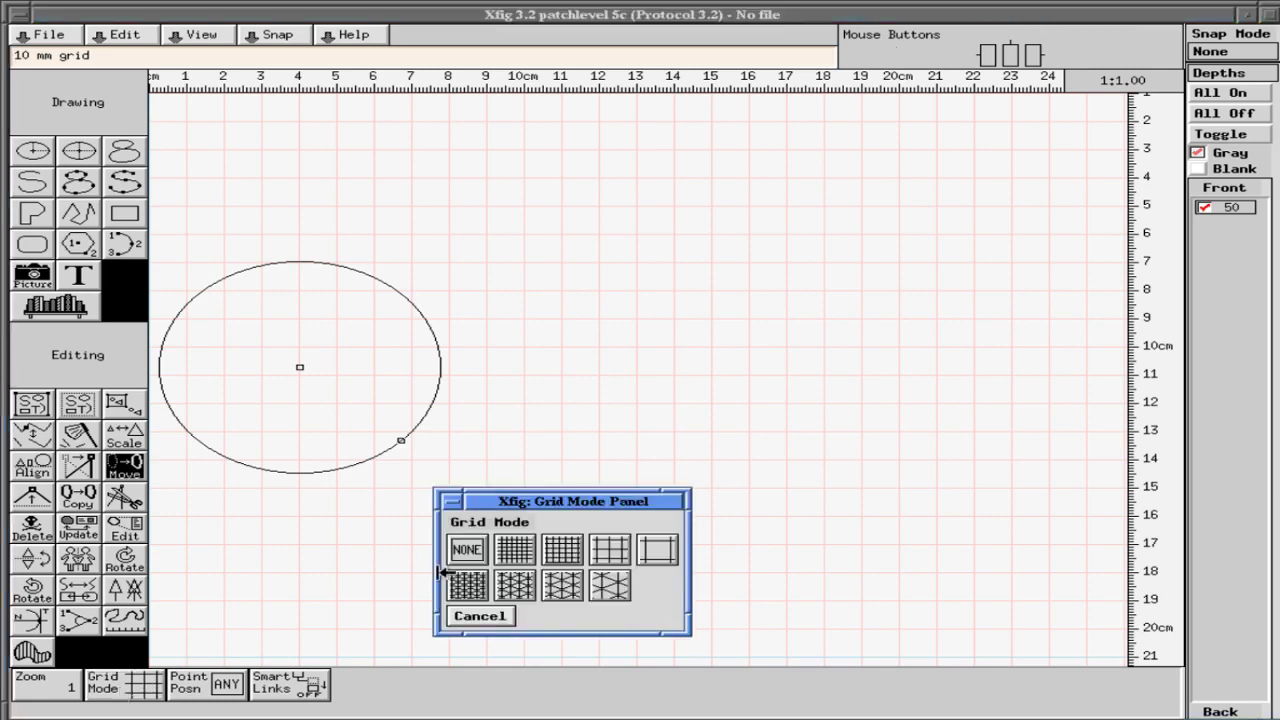
left_click(512, 586)
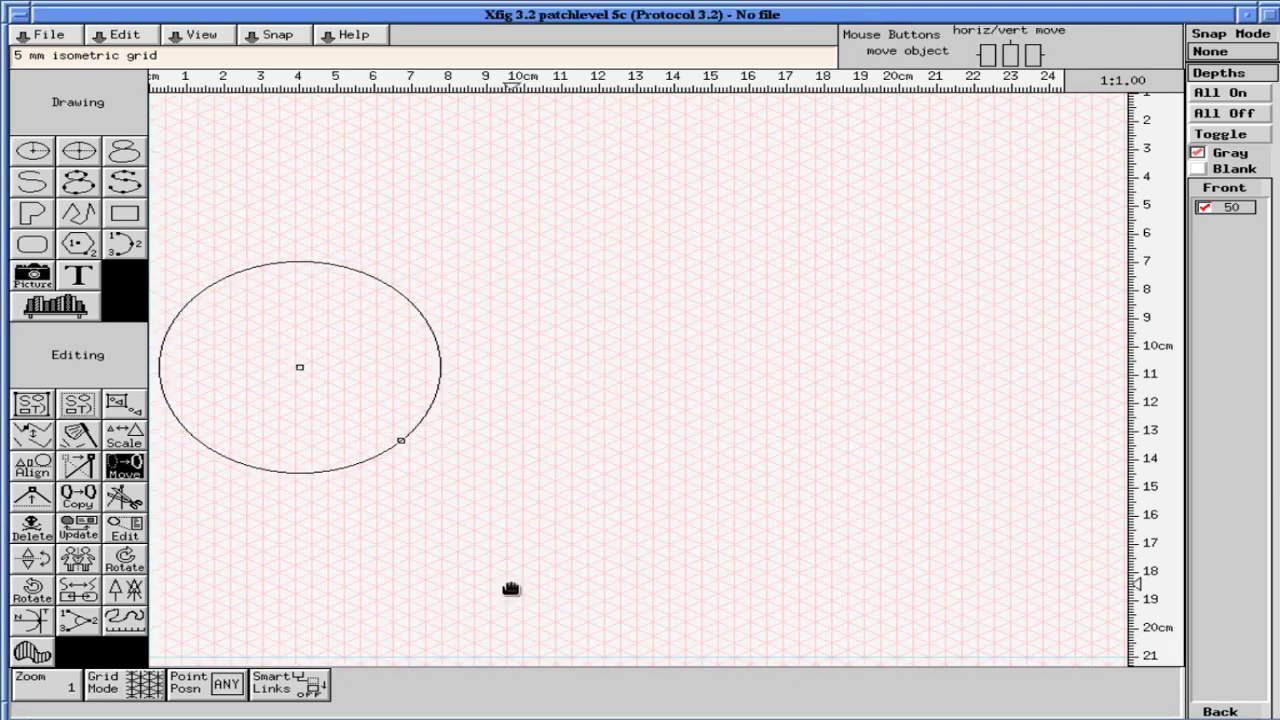
left_click(121, 688)
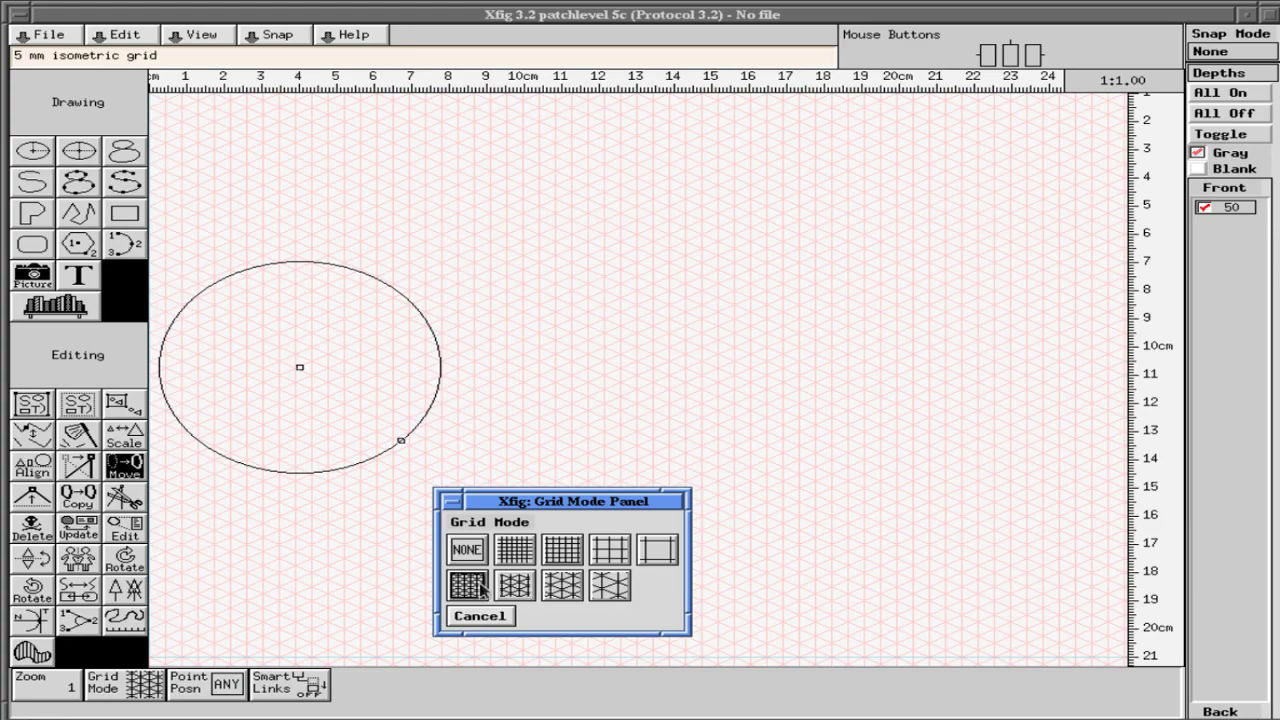
left_click(609, 548)
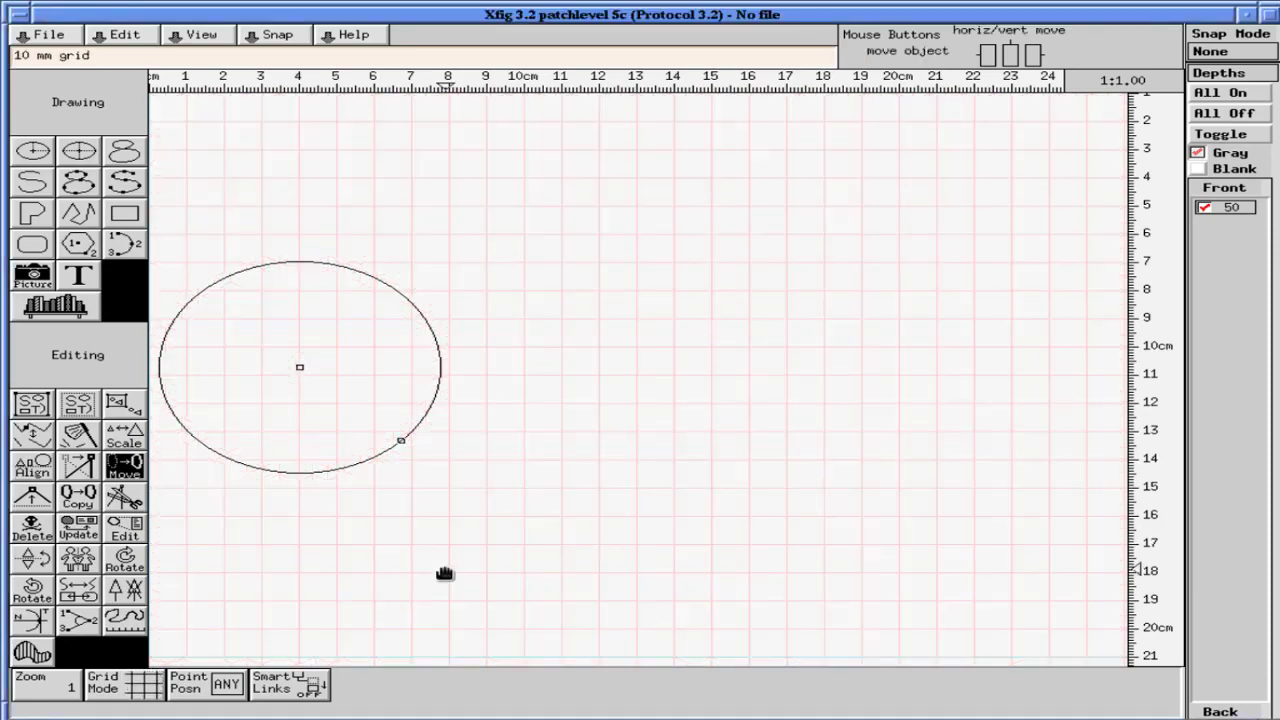
- Shift the large circle about 0.3 cm down and try entering a text label near its center
left_click(300, 367)
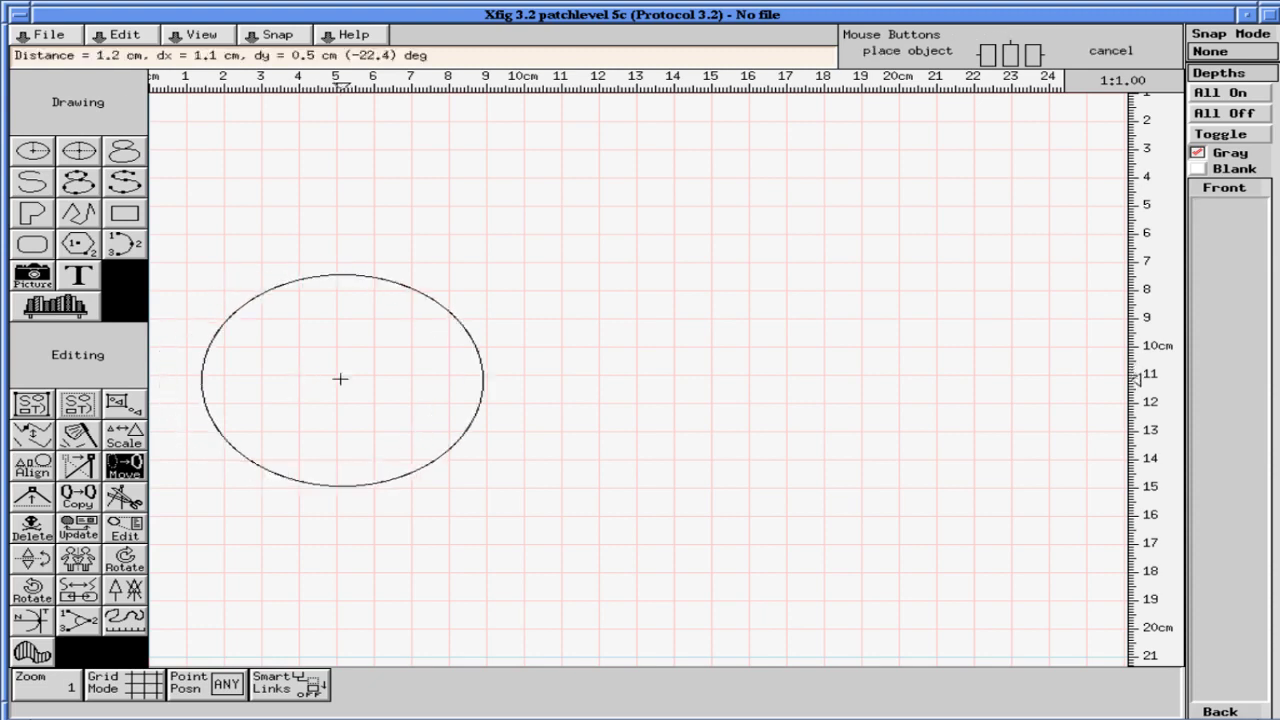
left_click(301, 375)
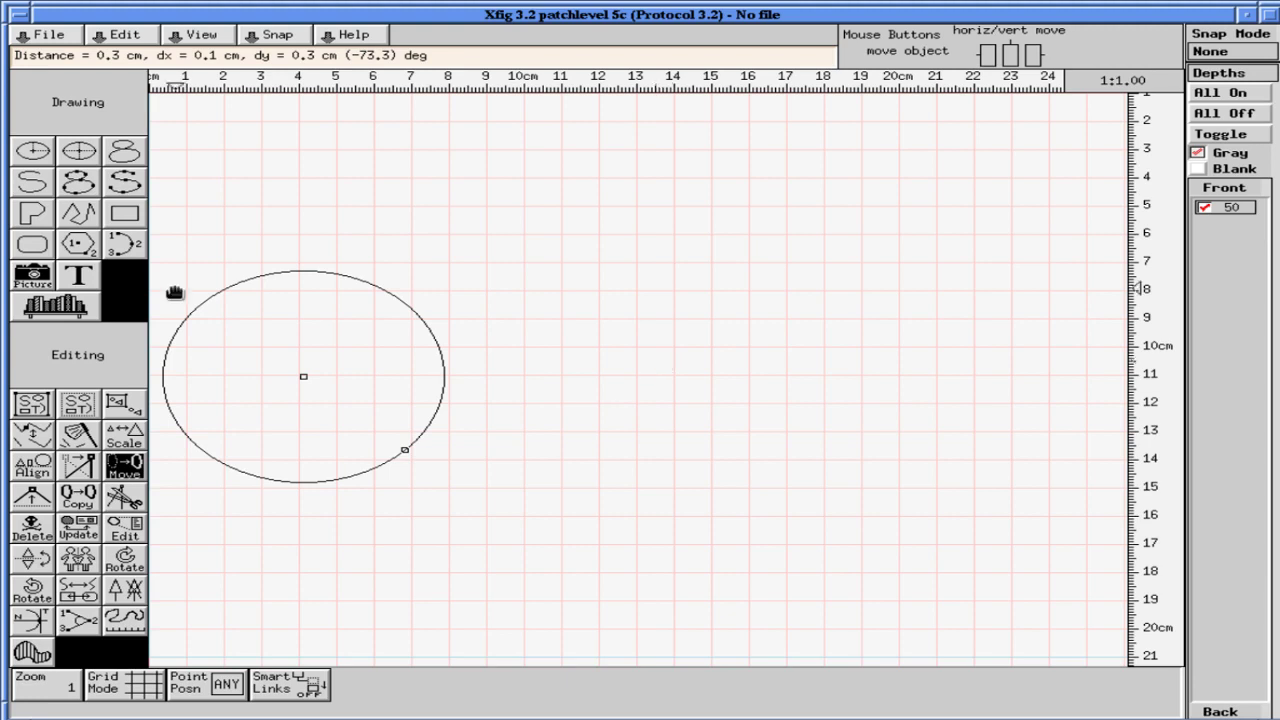
left_click(80, 276)
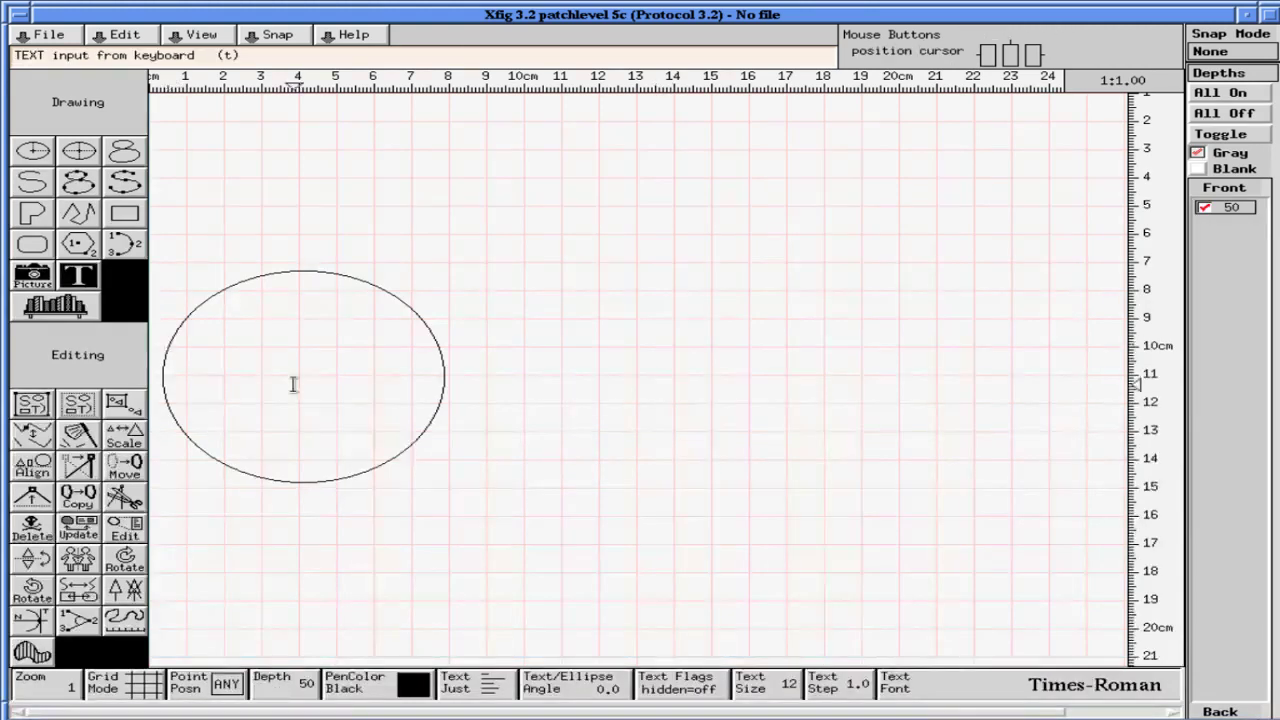
left_click(315, 375)
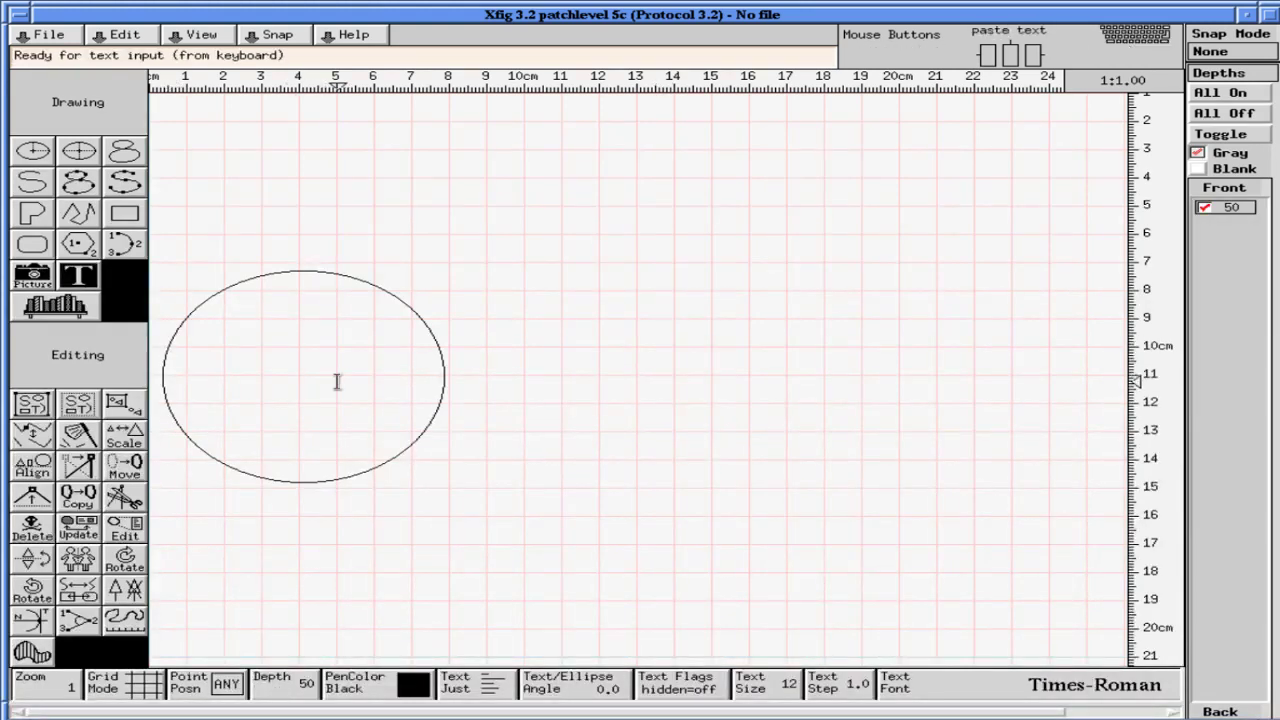
type("s")
key("BackSpace")
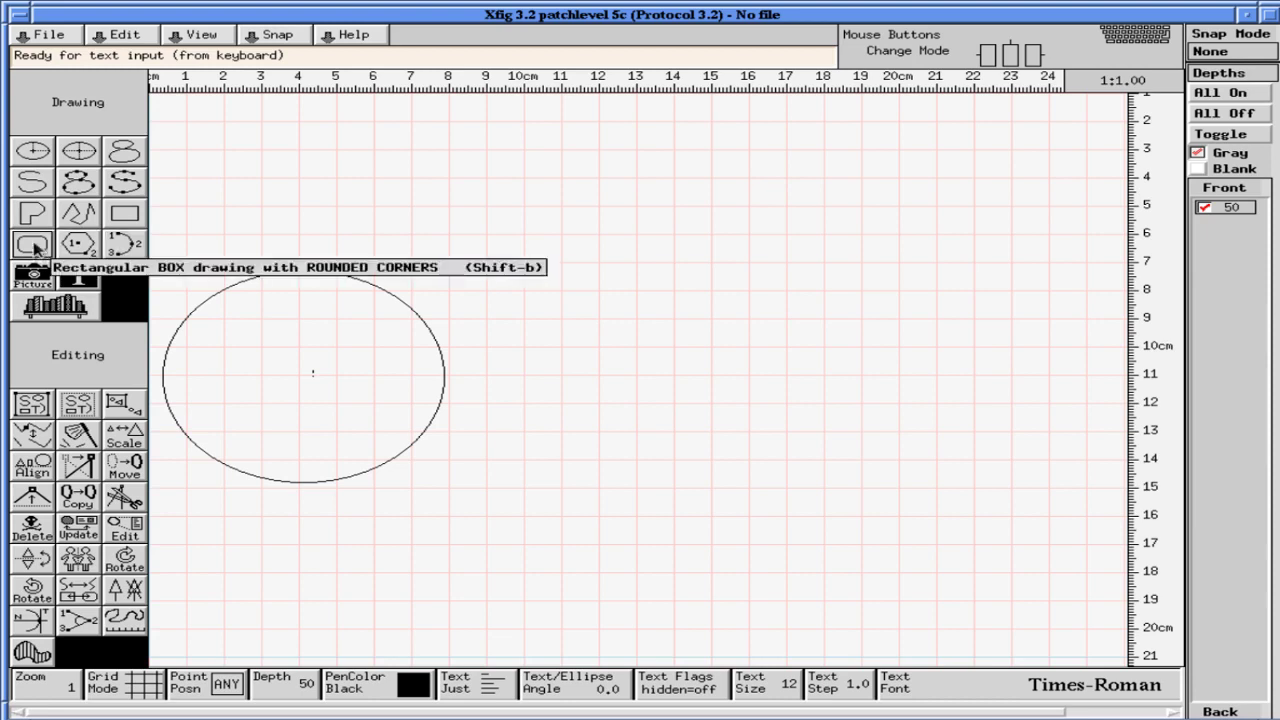
- Keep the fill color White and draw a circle about 0.2 cm in radius near the large circle's center
left_click(31, 152)
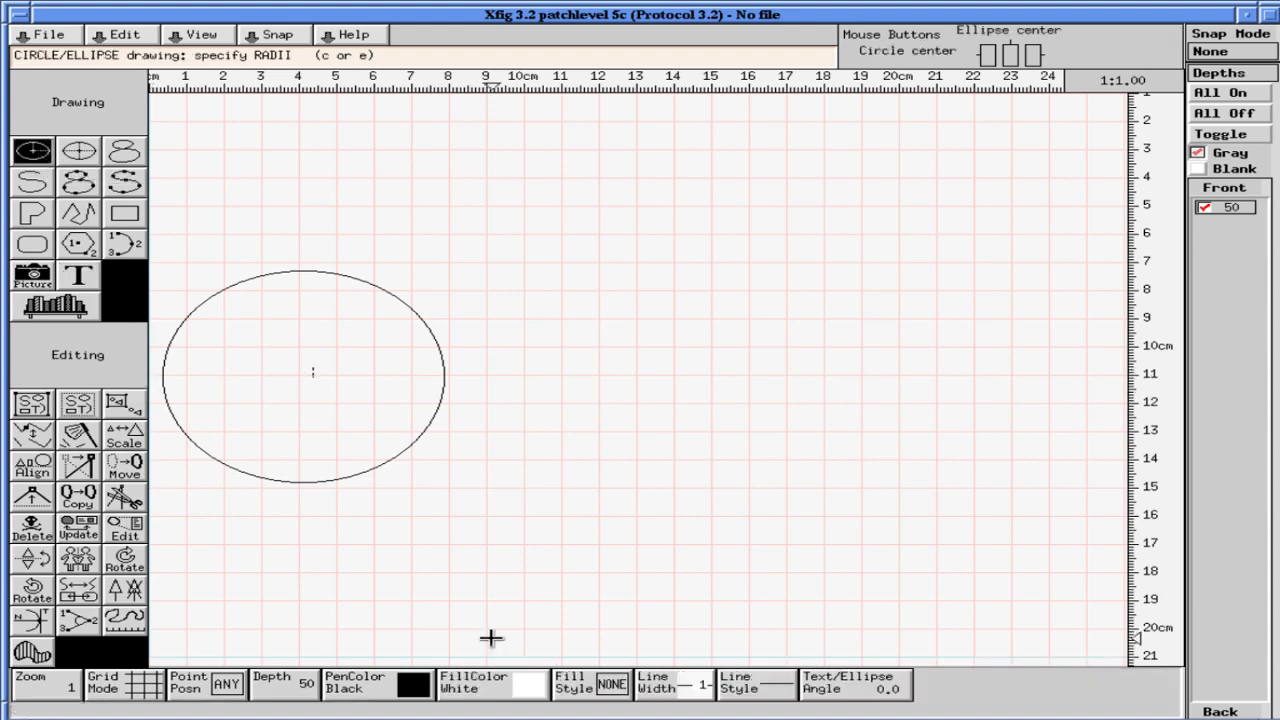
left_click(537, 688)
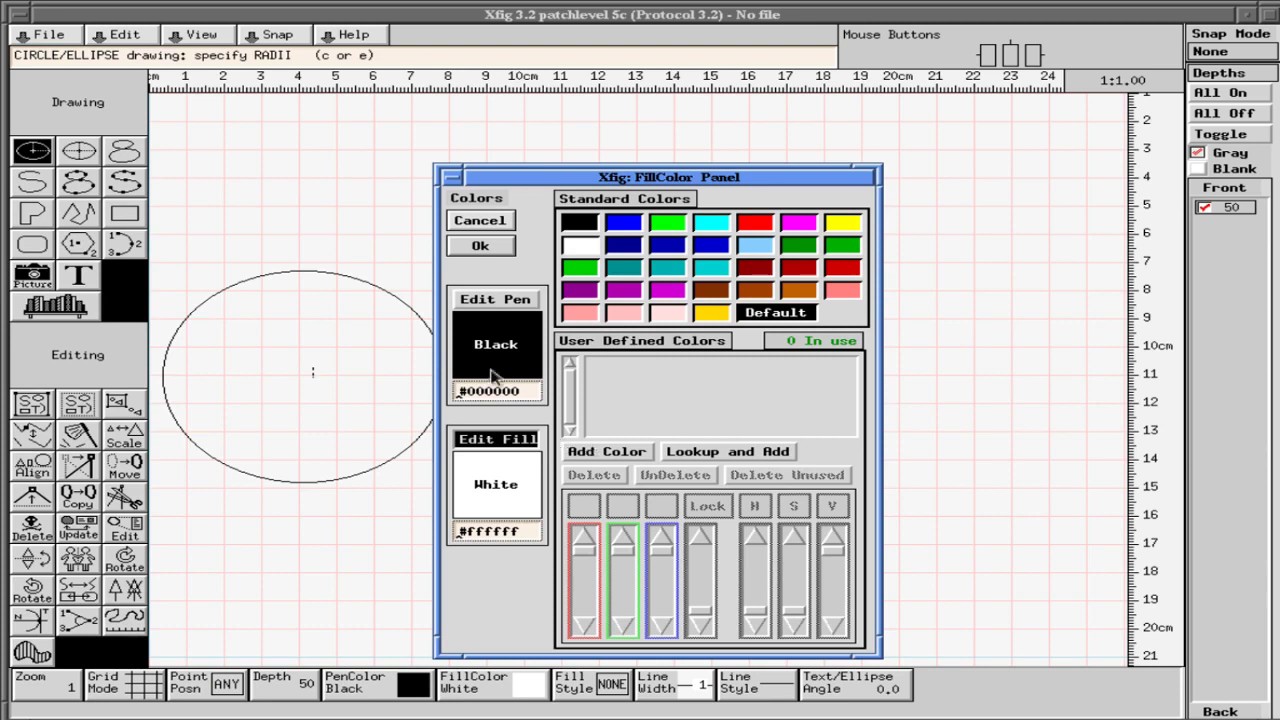
left_click(480, 245)
left_click(290, 370)
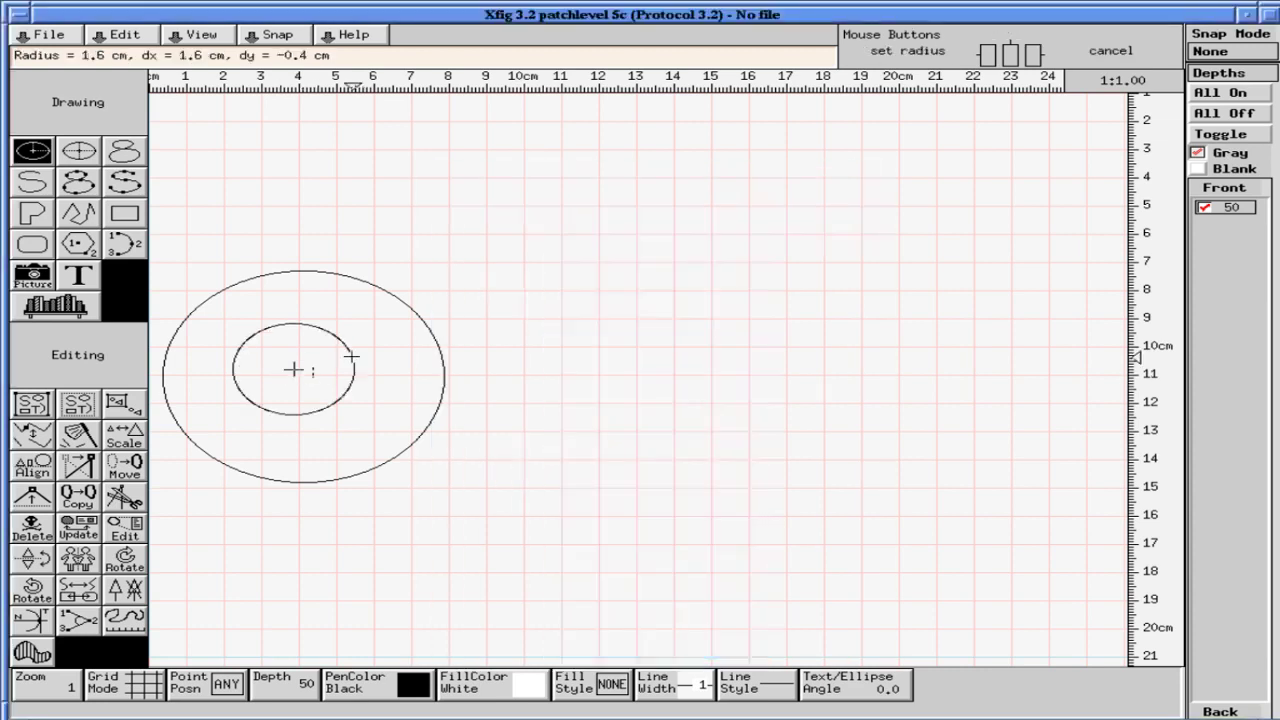
left_click(298, 370)
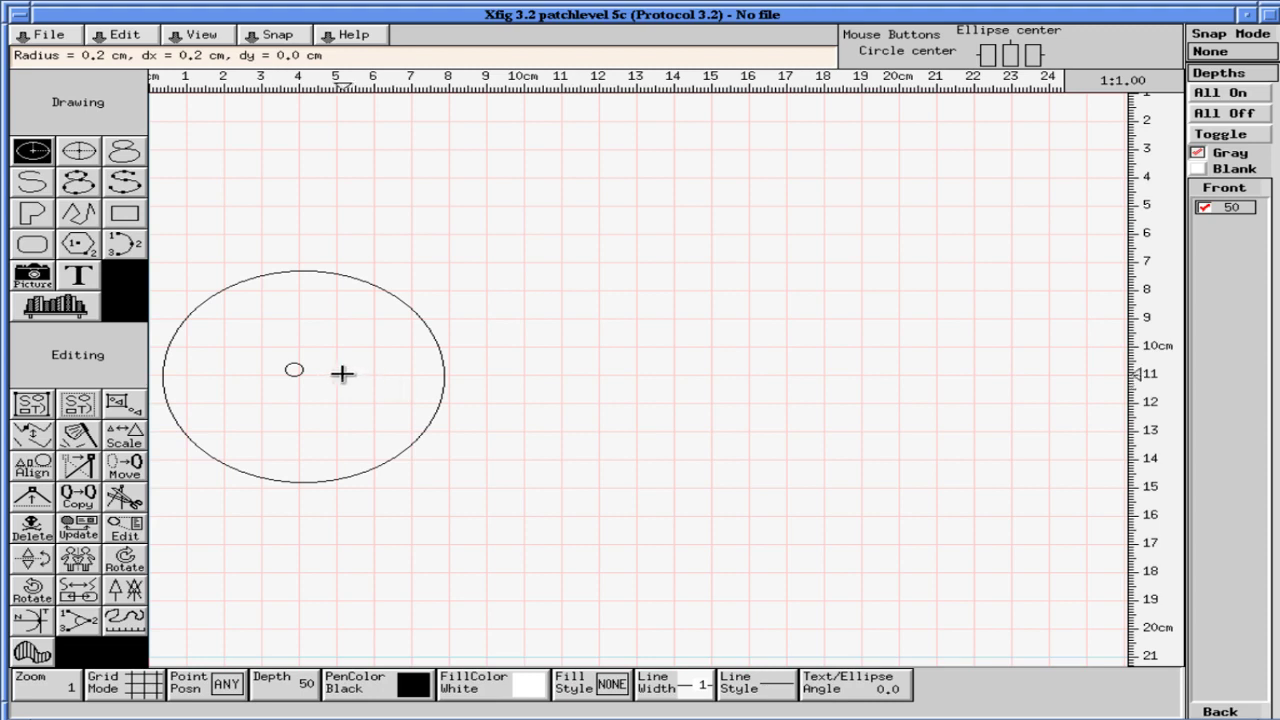
- Quit Xfig without saving the modified figure and return to the terminal prompt
left_click(45, 37)
left_click(47, 177)
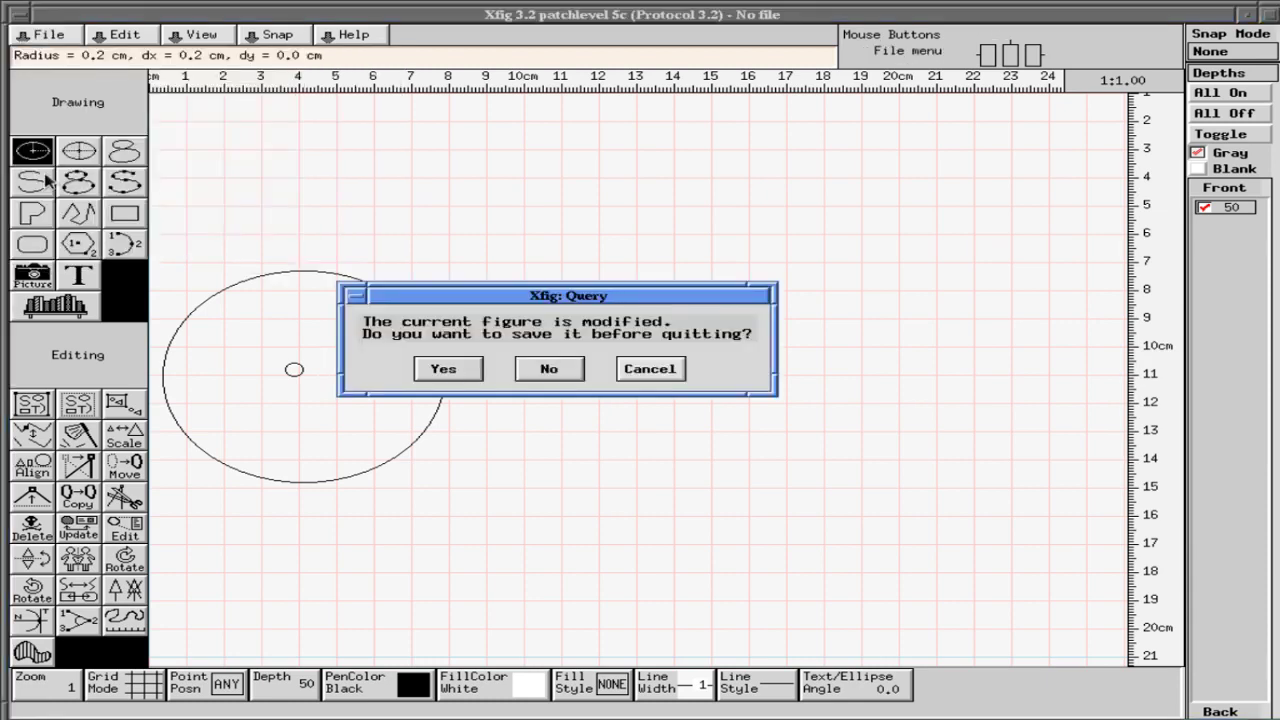
left_click(546, 369)
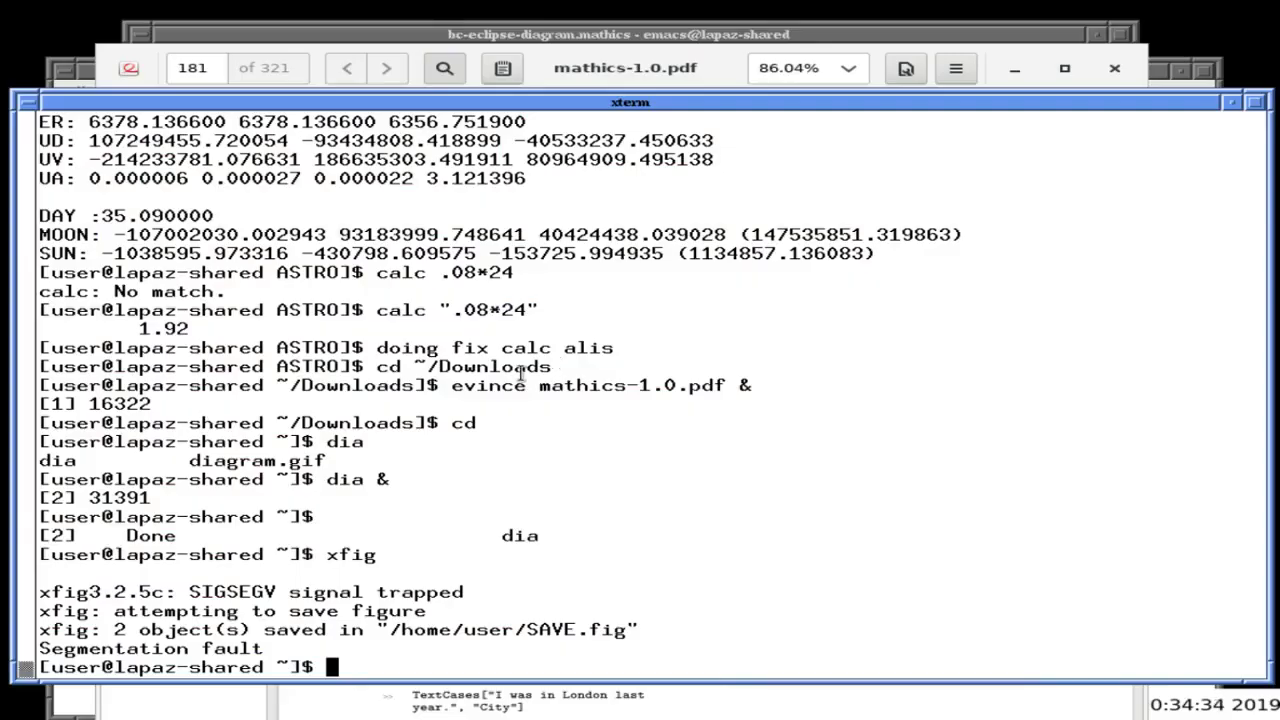
key("Return")
key("Return")
key("Return")
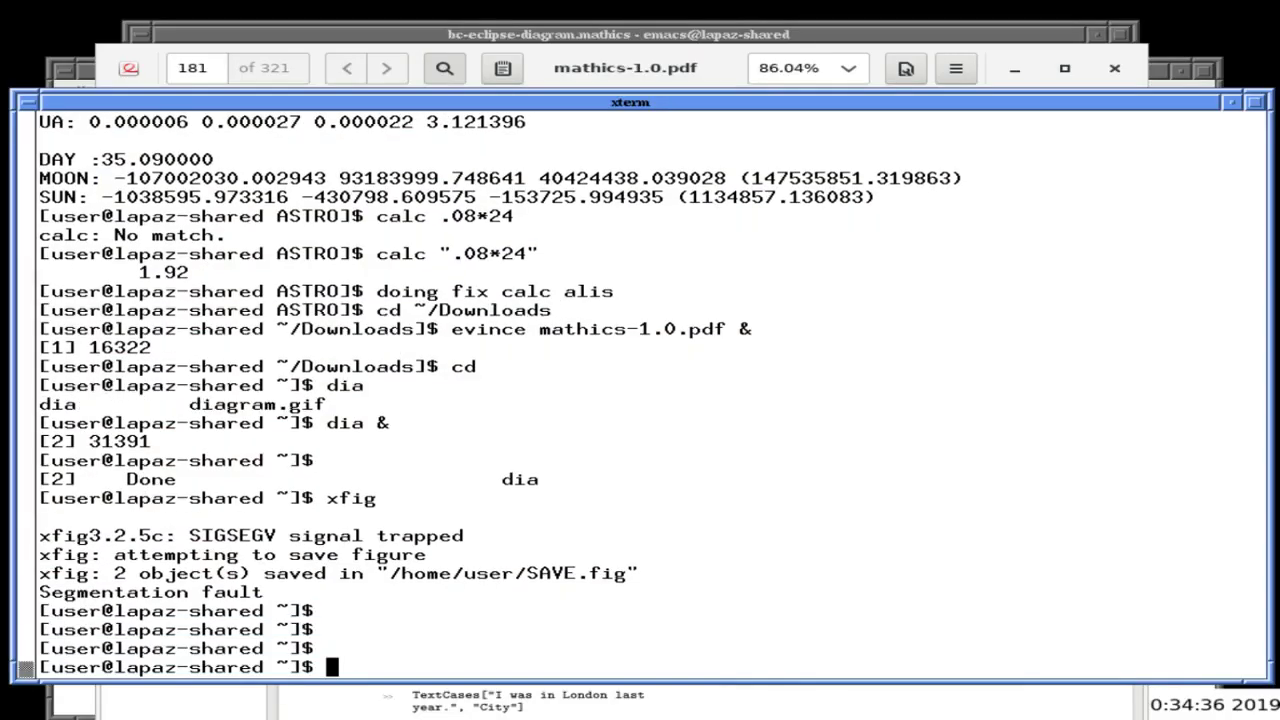
left_click(495, 712)
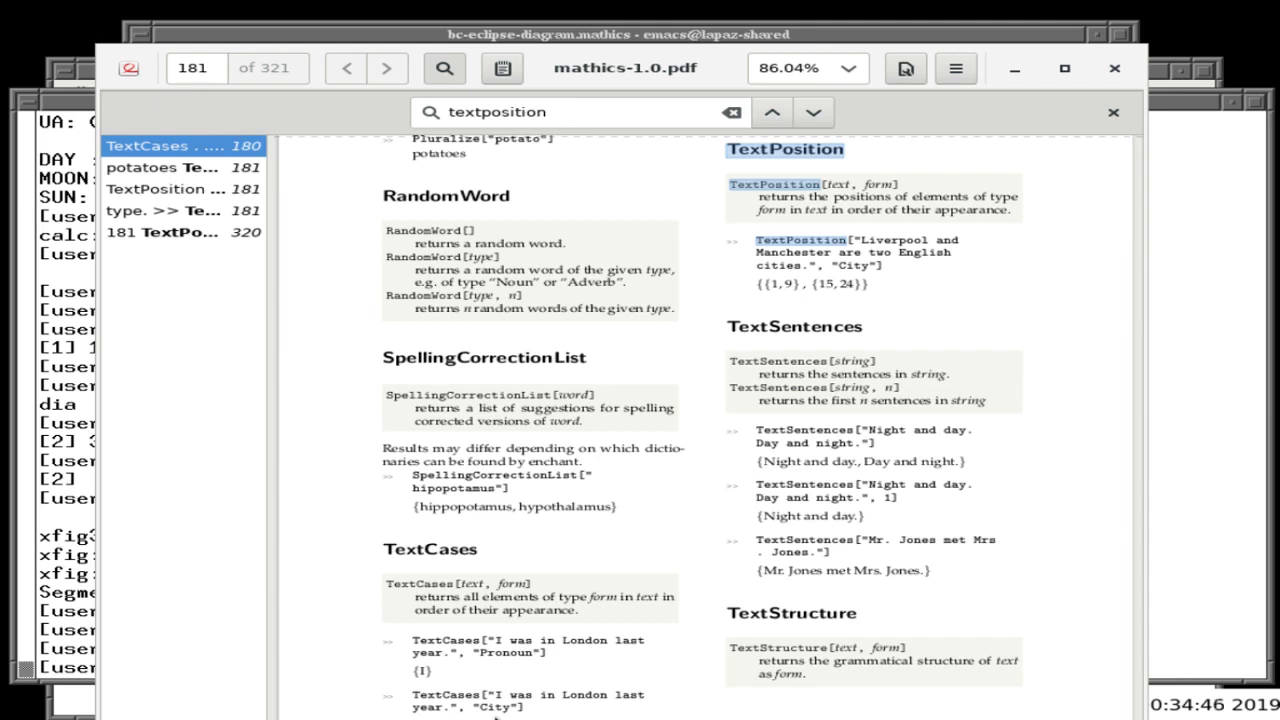
key("alt+Tab")
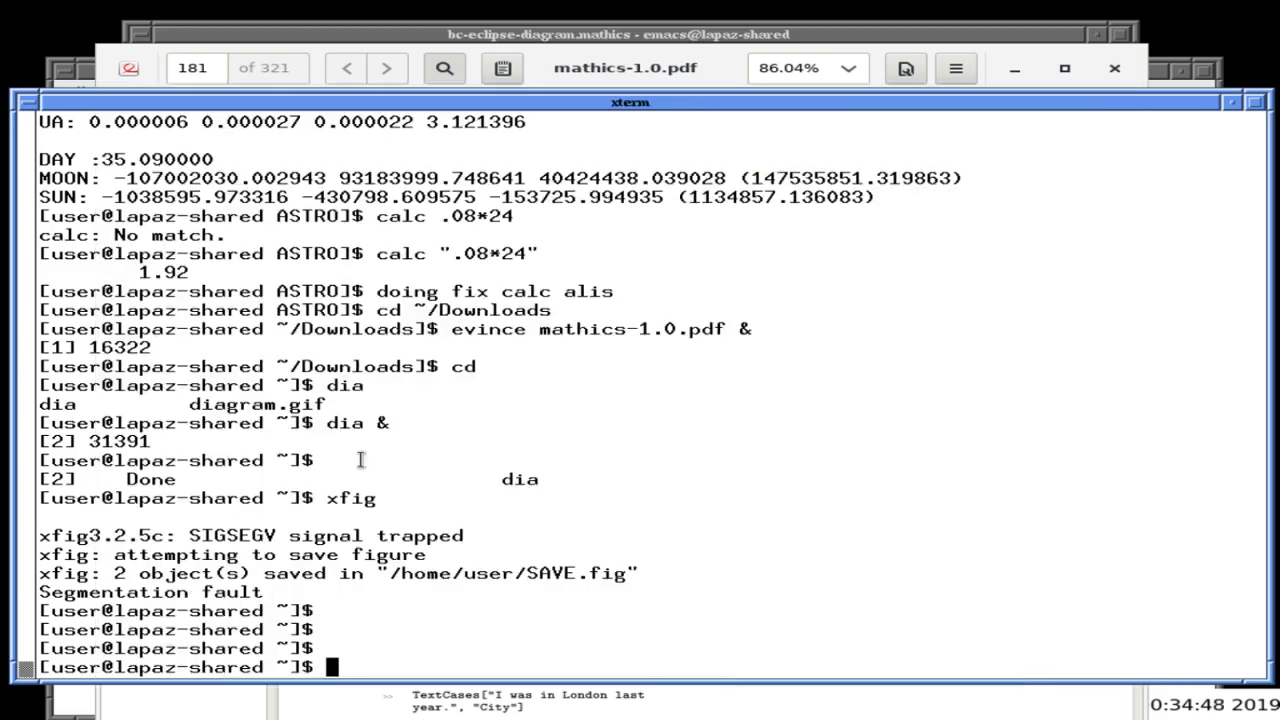
- List the available terminal commands and files beginning with tg, and try running tgi
type("xpath")
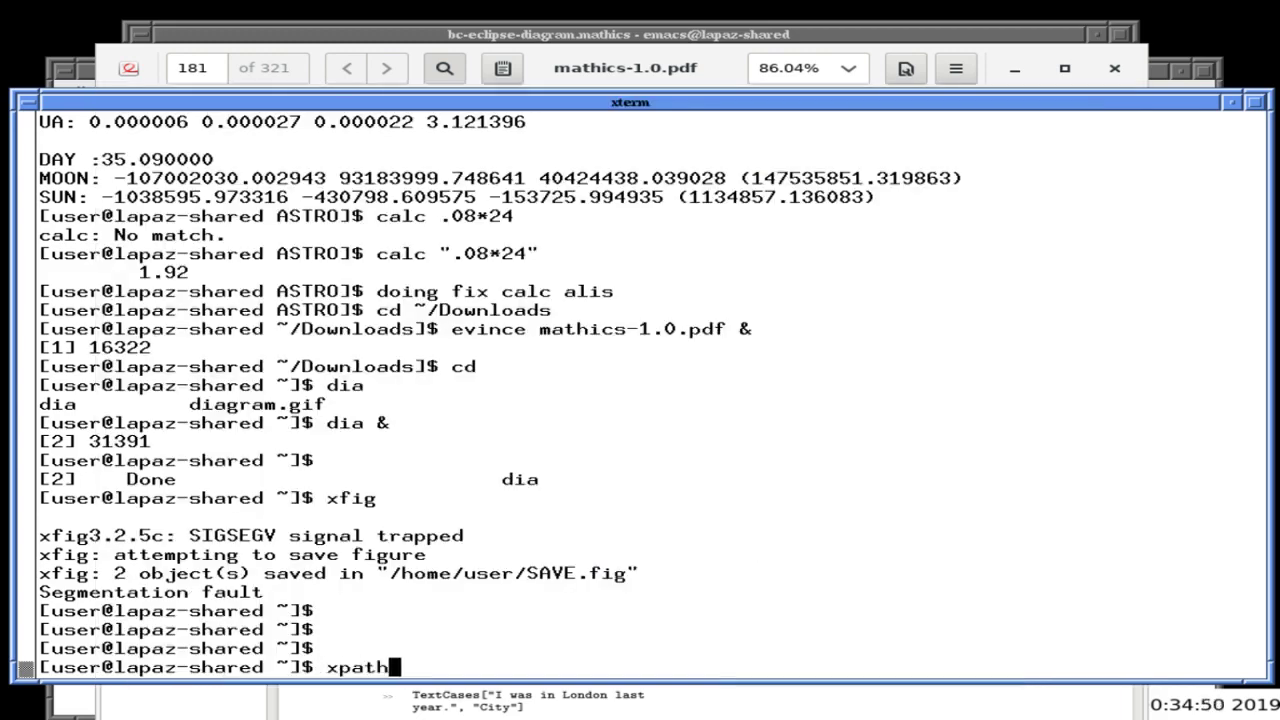
key("ctrl+u")
type("tg")
key("Tab")
key("Tab")
type("i")
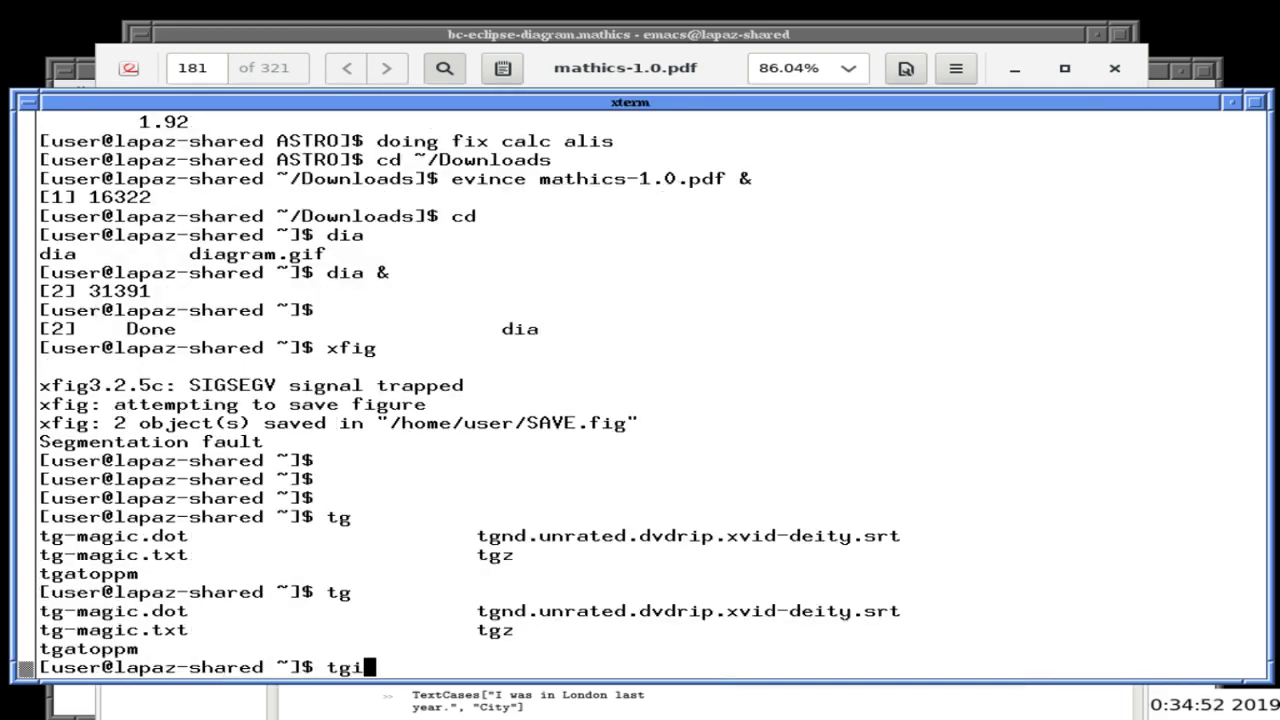
key("Return")
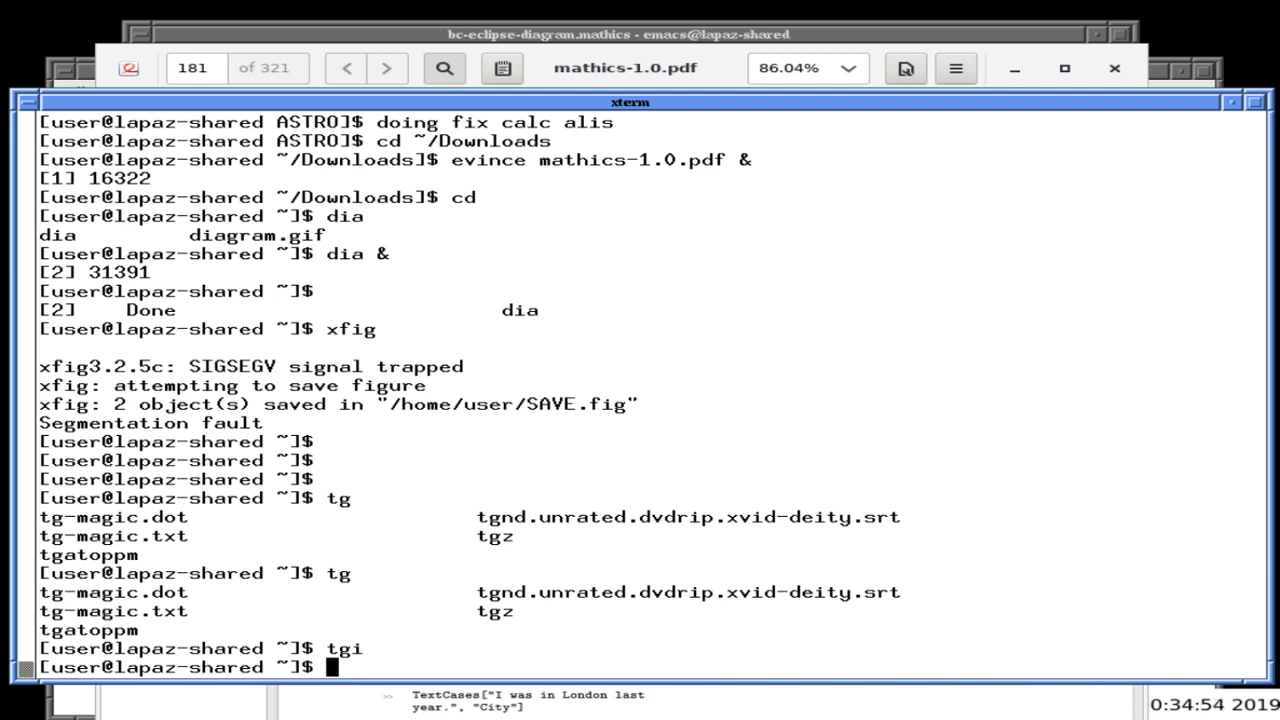
- Switch to Firefox and bring up the Google search page for Mathics graphics
key("alt+Tab")
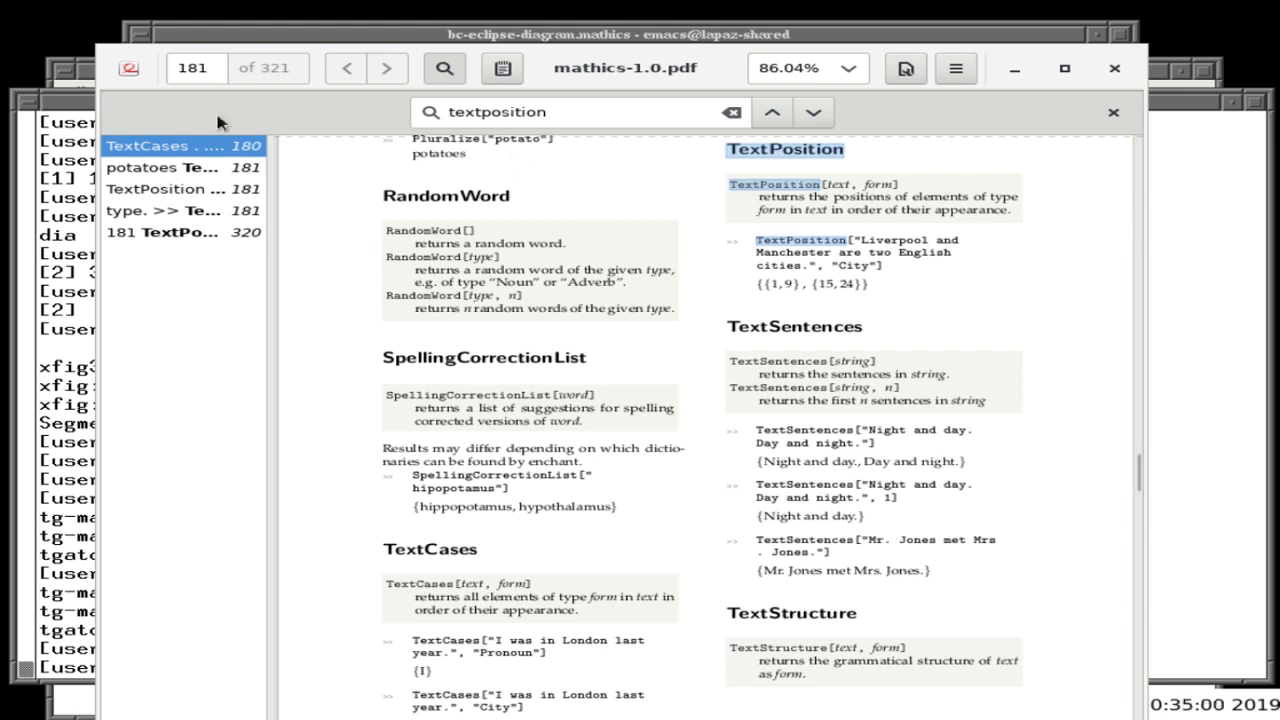
left_click(90, 82)
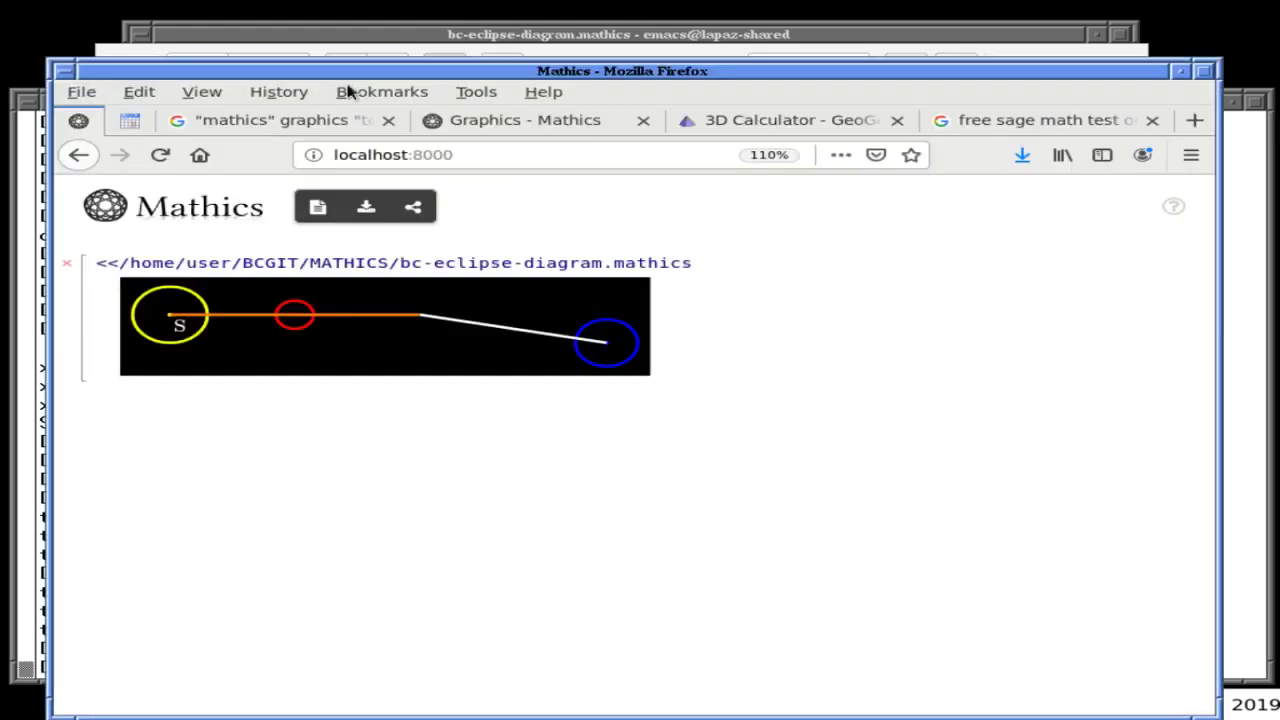
left_click(308, 127)
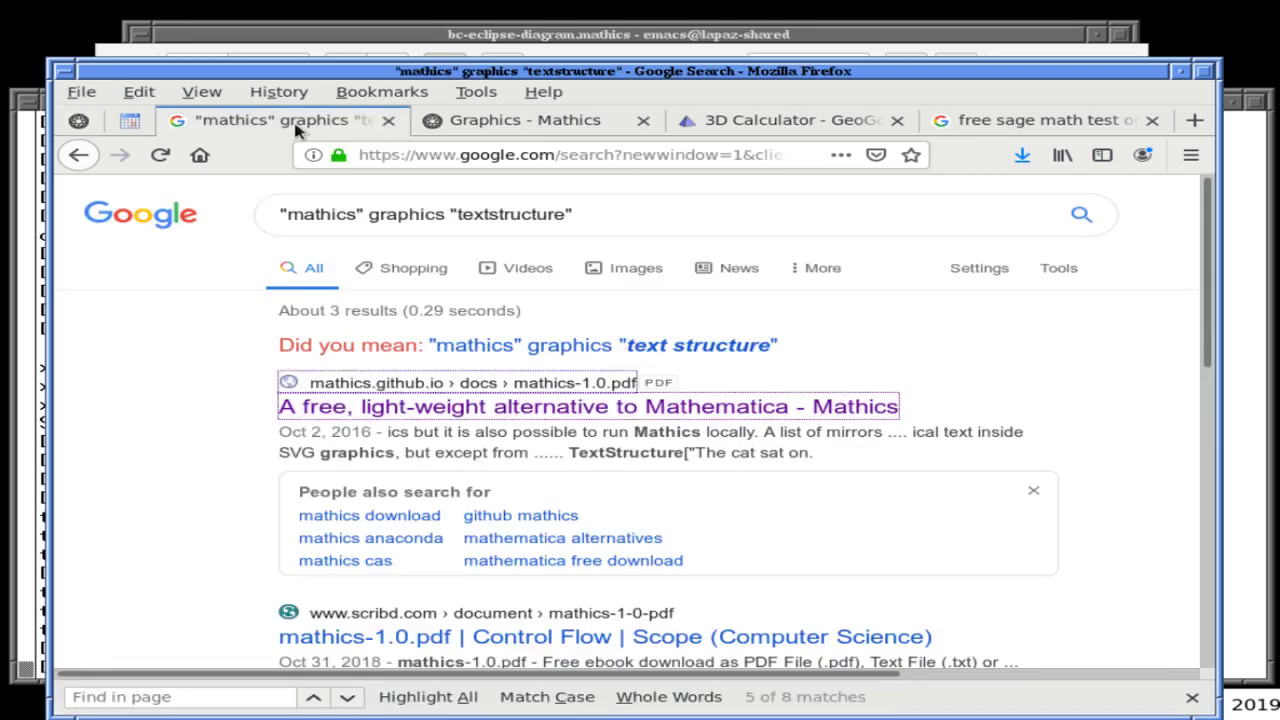
- Search Google for "draw diagrams online"
left_click(452, 212)
key("ctrl+a")
type("draw doa")
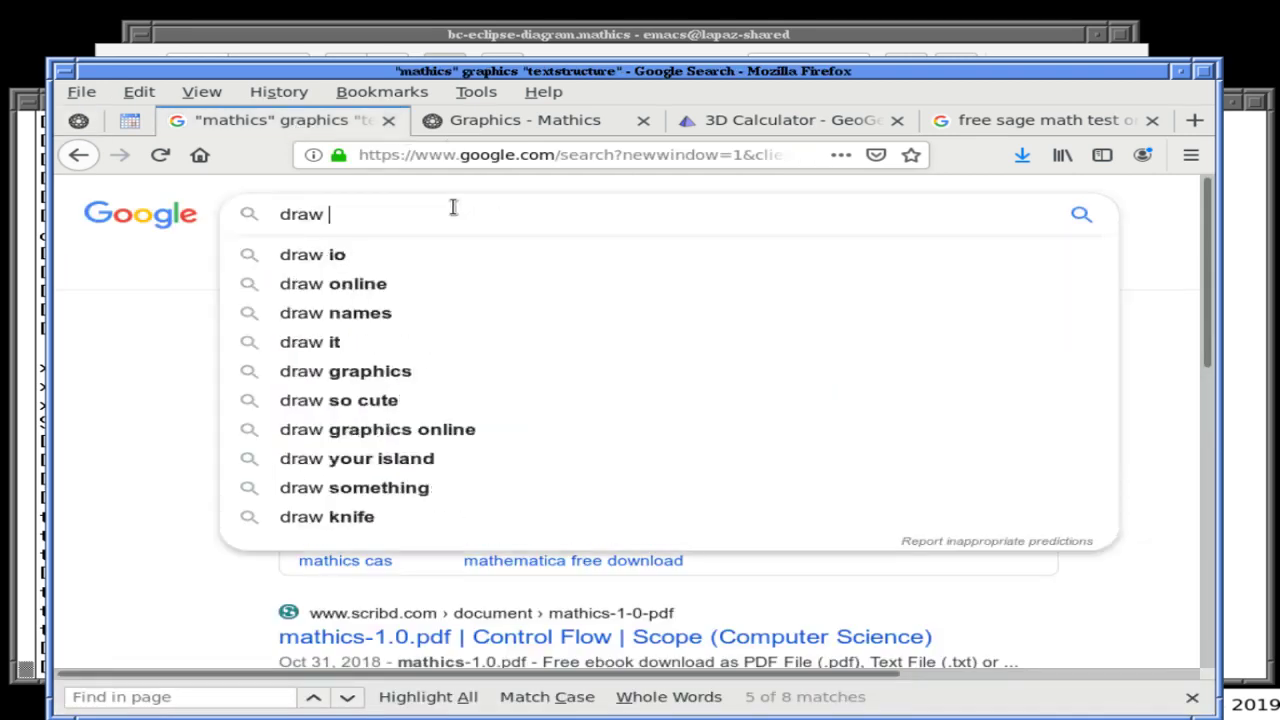
key("BackSpace")
key("BackSpace")
type("iagra")
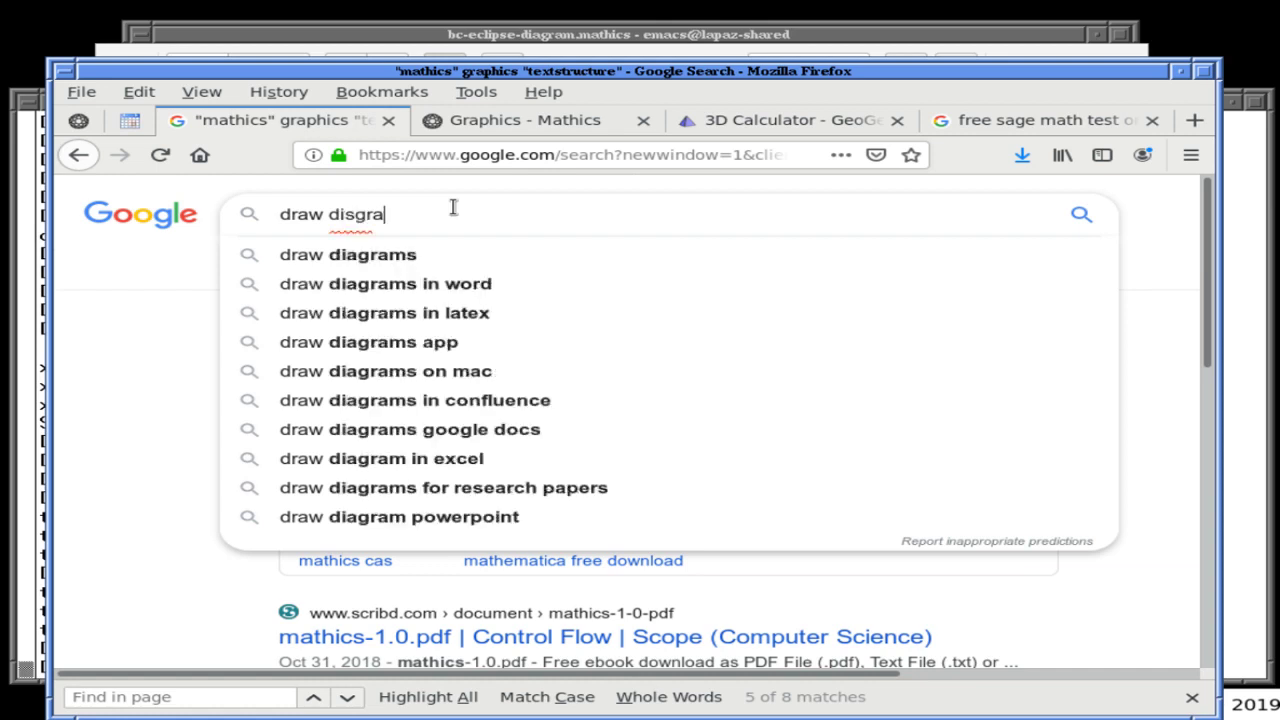
key("BackSpace")
key("BackSpace")
key("BackSpace")
type("grams onlin")
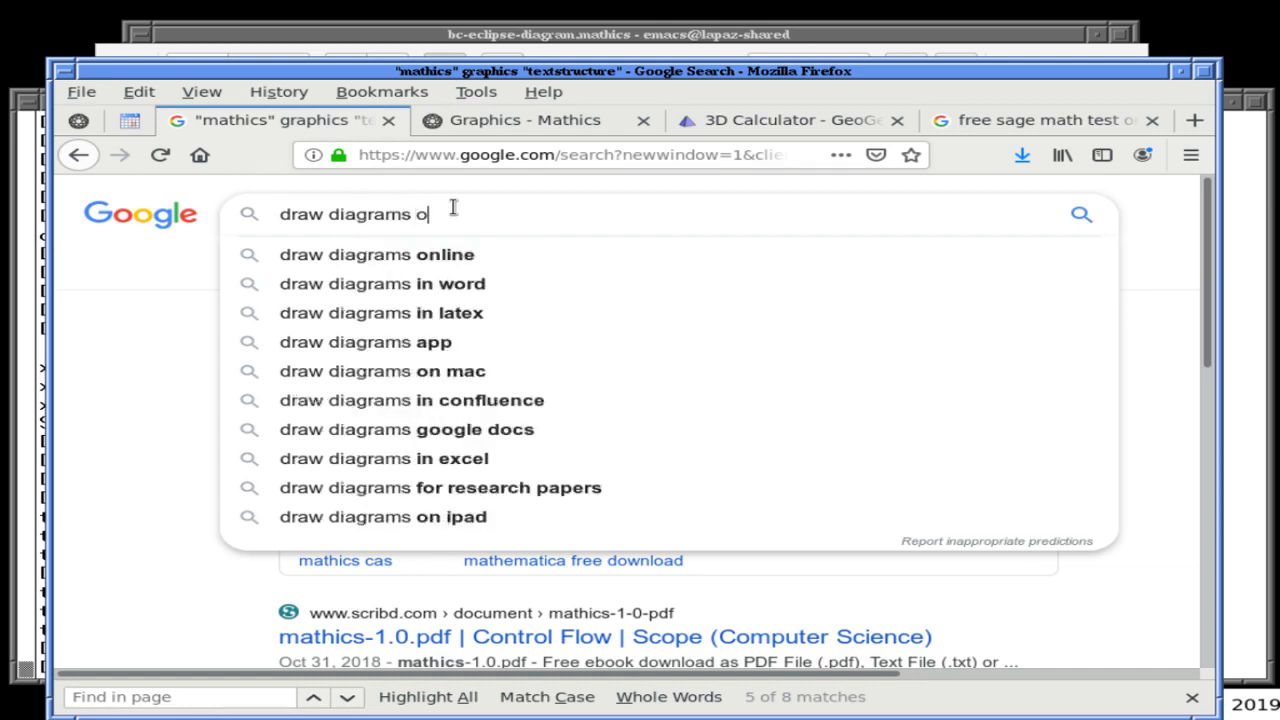
key("BackSpace")
key("BackSpace")
type("ine")
key("Return")
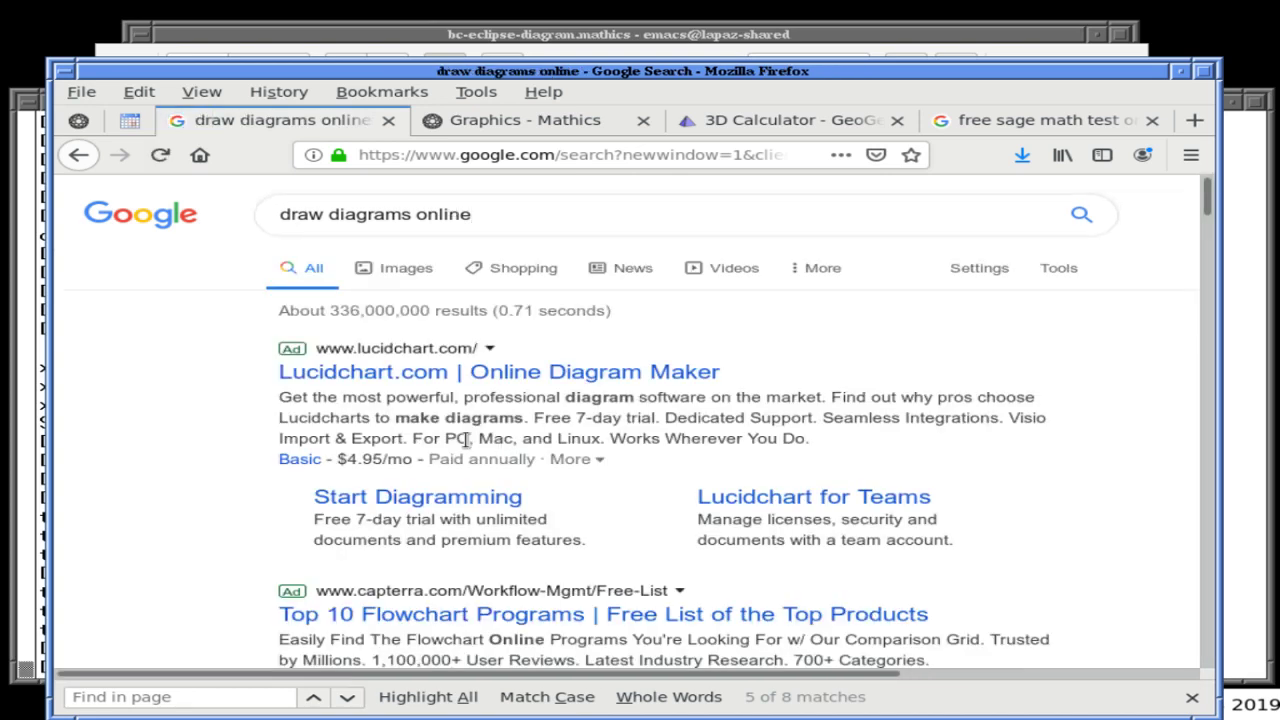
- Open the Free Online Diagram Editor result from diagrameditor.com in a new tab and start the editor
scroll(455, 440, "down", 5)
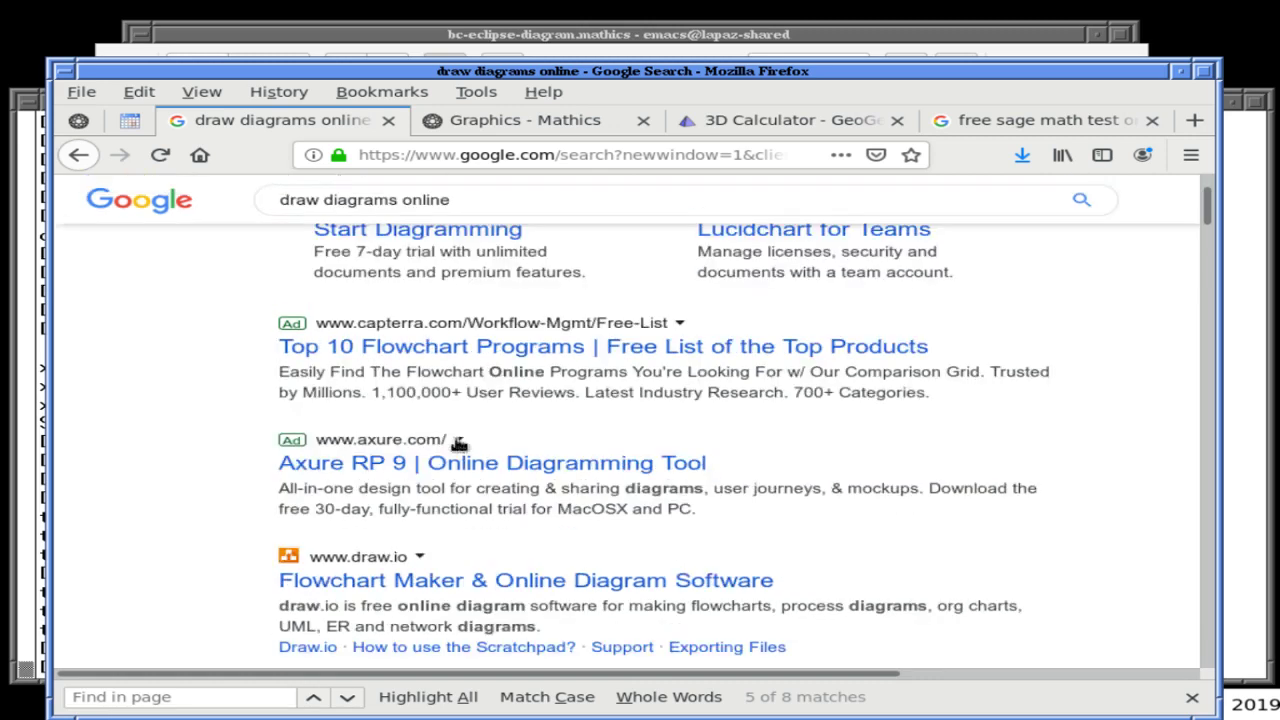
scroll(459, 443, "down", 7)
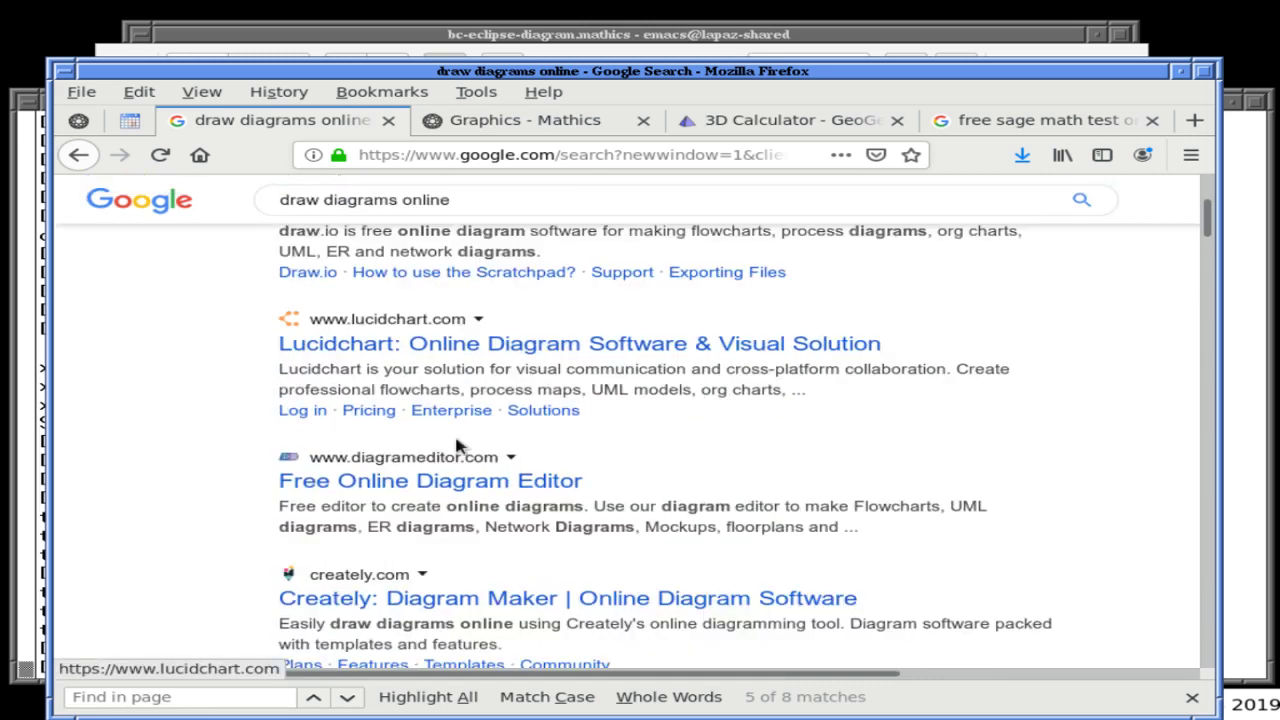
scroll(457, 441, "down", 1)
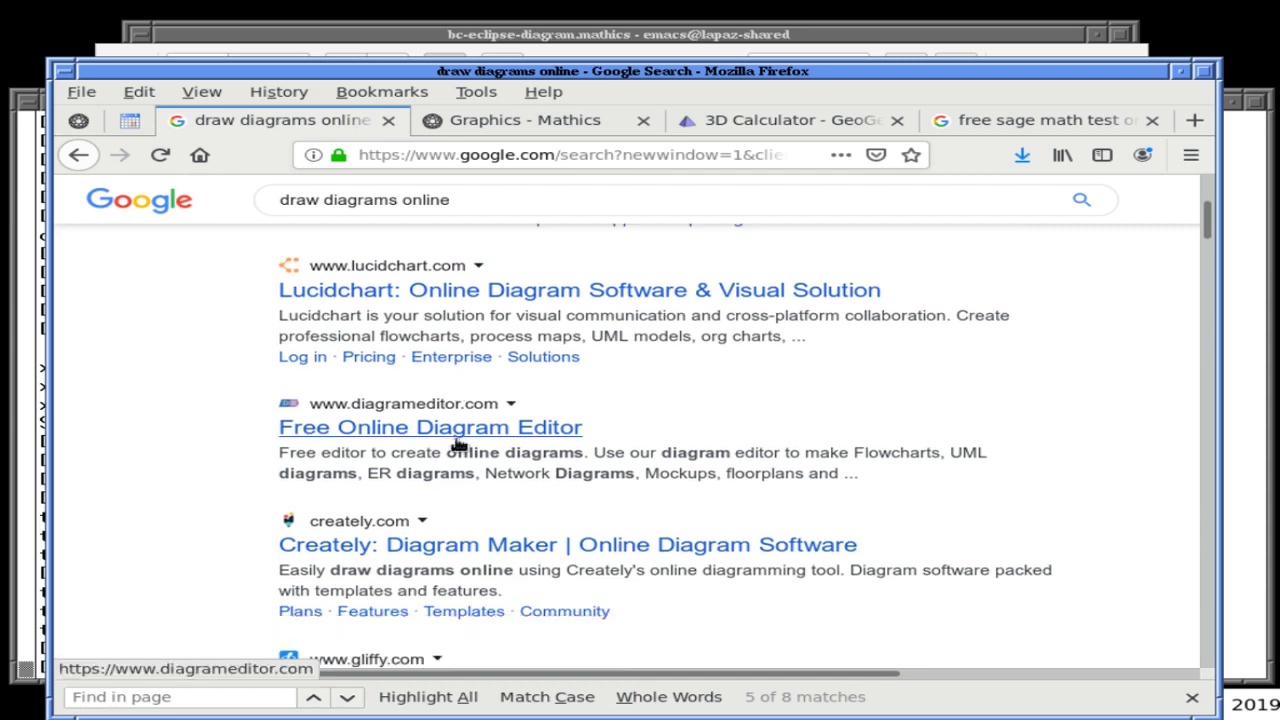
right_click(455, 440)
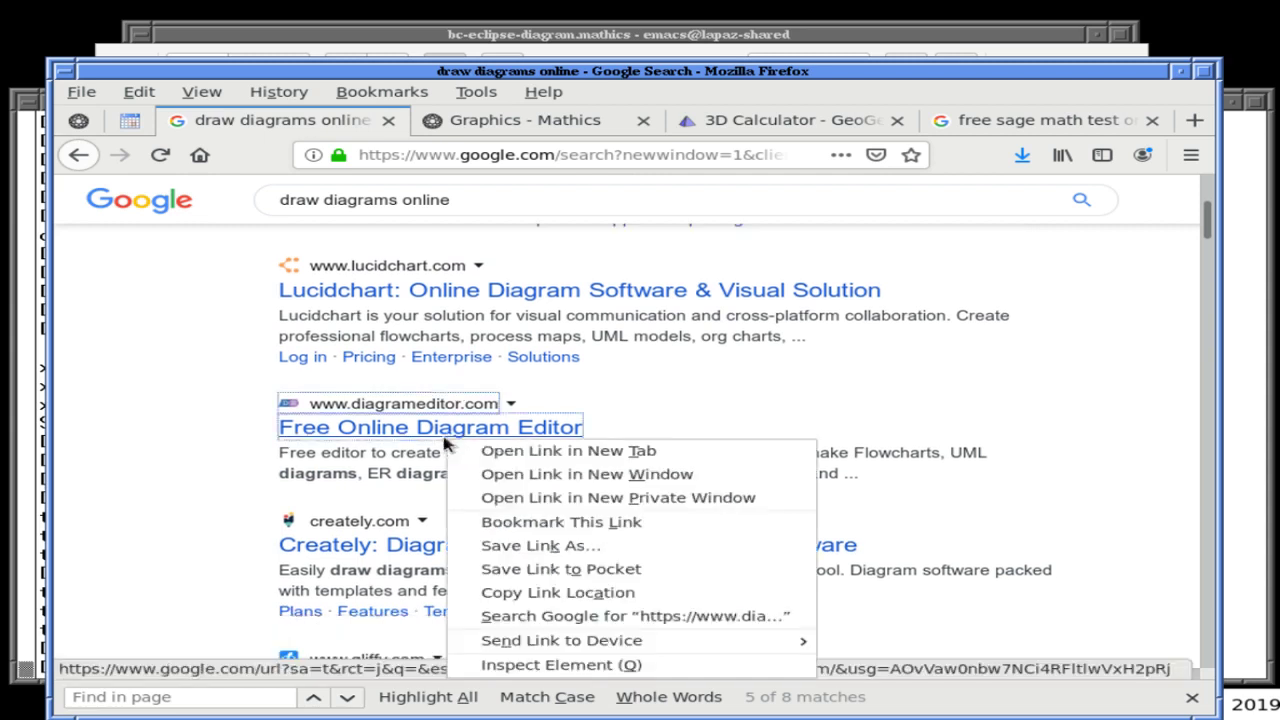
left_click(495, 451)
left_click(486, 120)
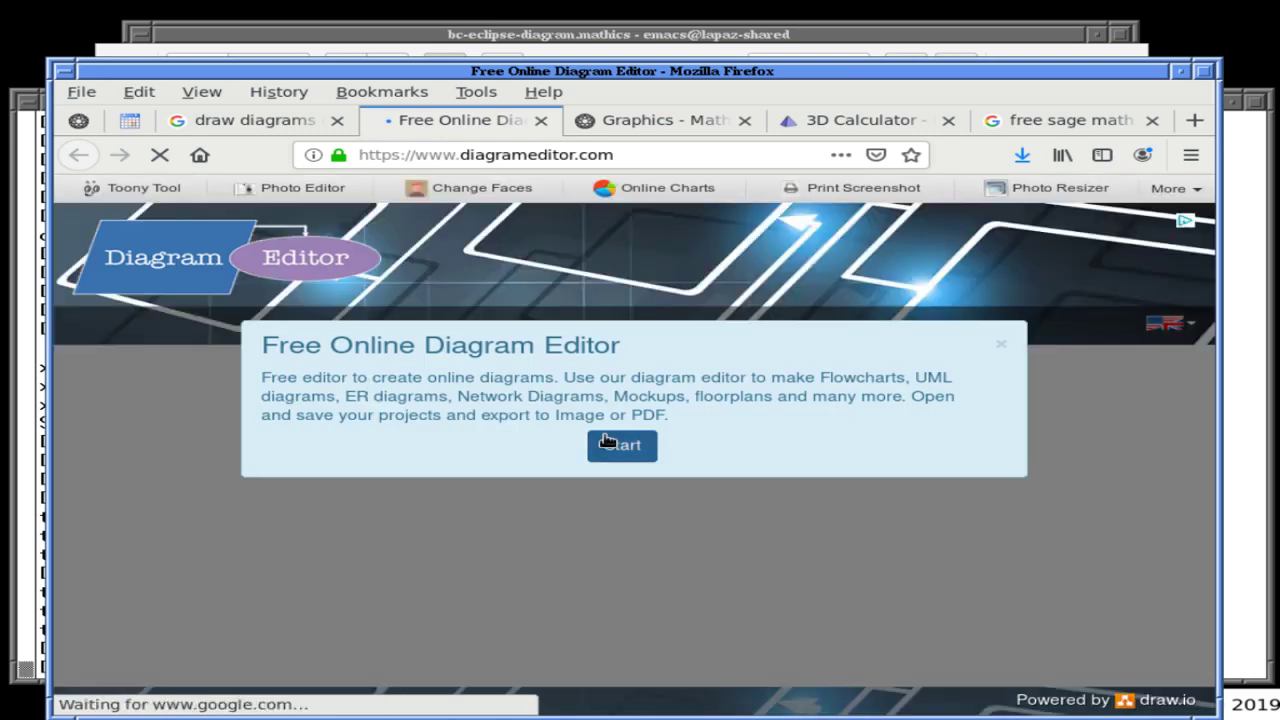
left_click(611, 445)
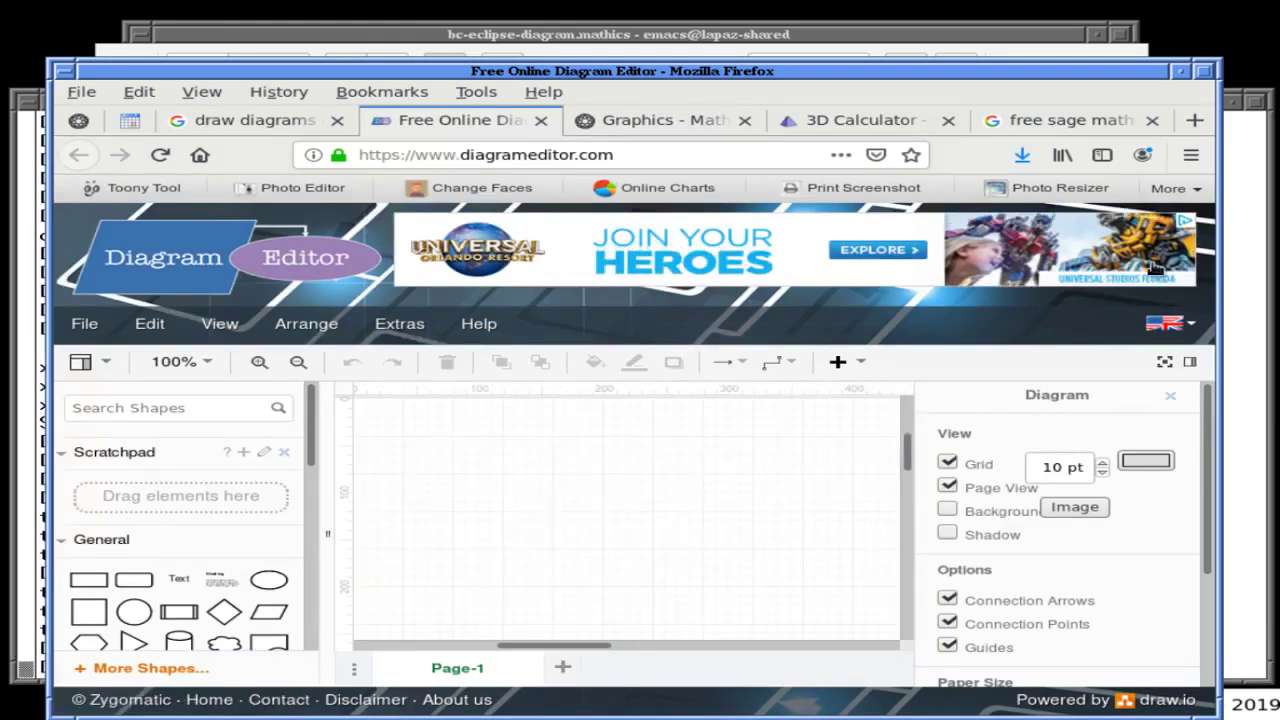
- Add an ellipse from the General shapes and resize it to a near-circle about 50 pt wide in the page's upper-left area
scroll(1200, 420, "down", 2)
scroll(1100, 450, "up", 2)
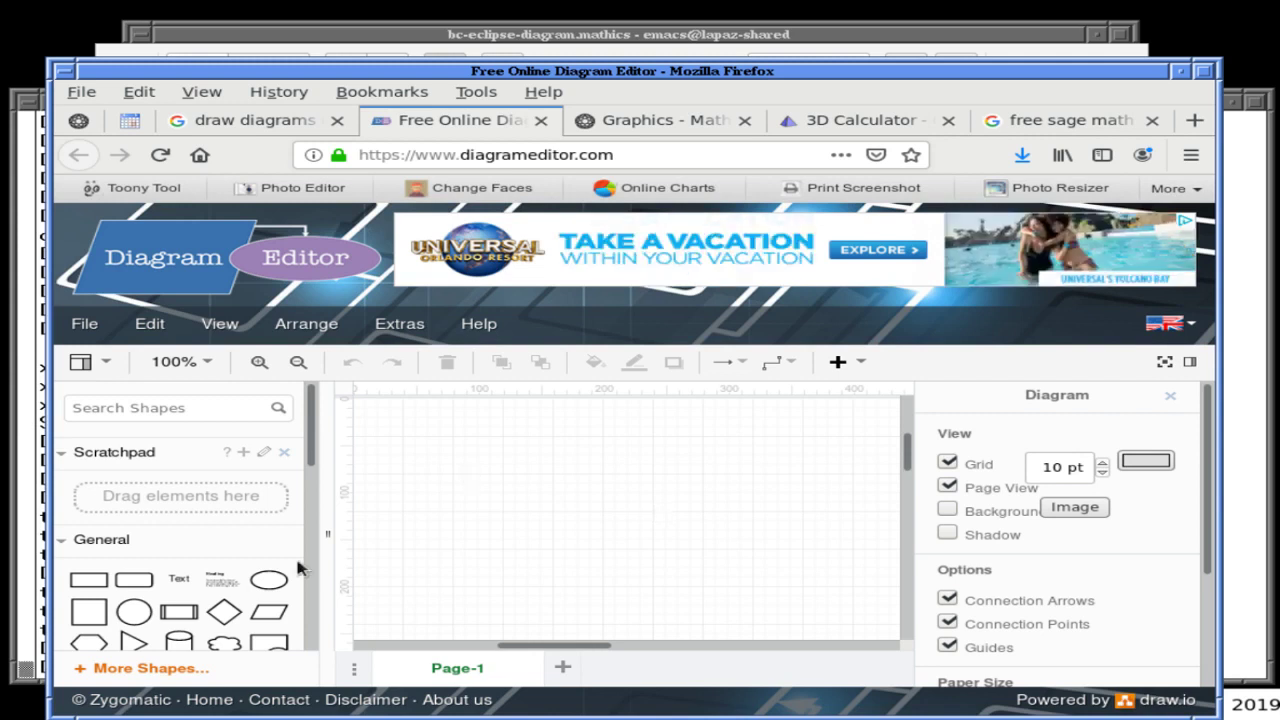
left_click(268, 582)
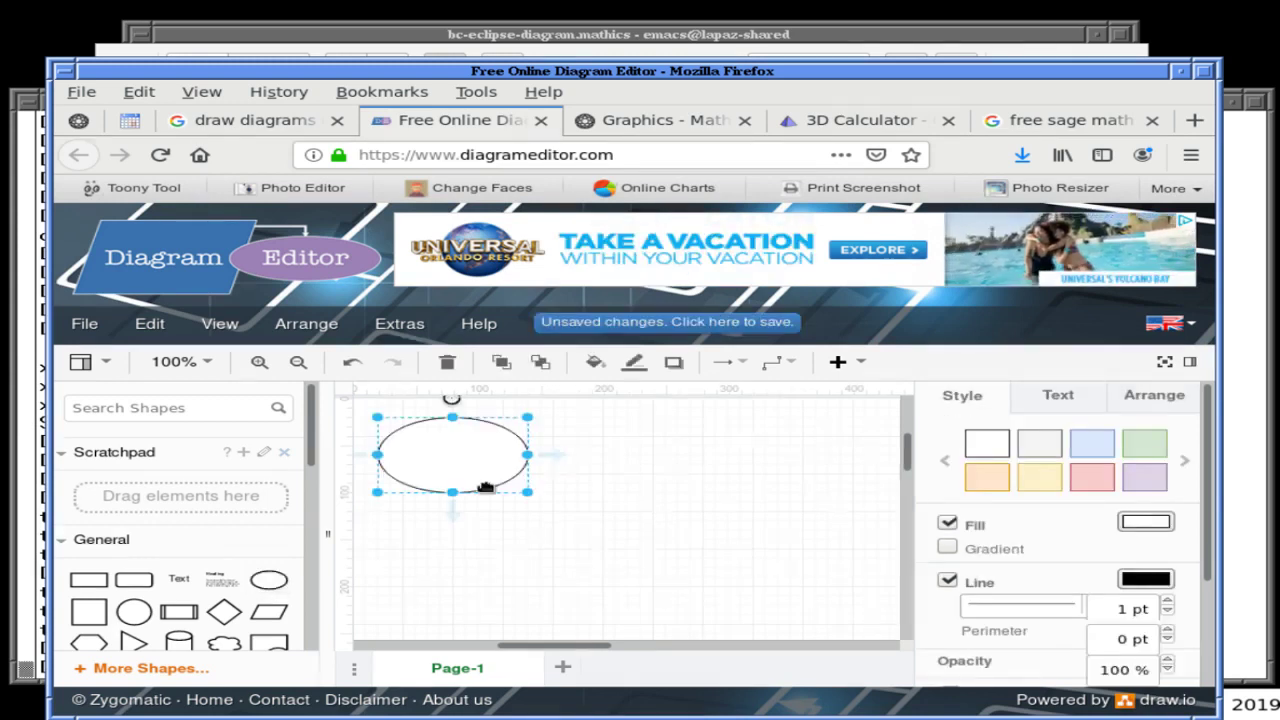
left_click_drag(522, 490, 440, 480)
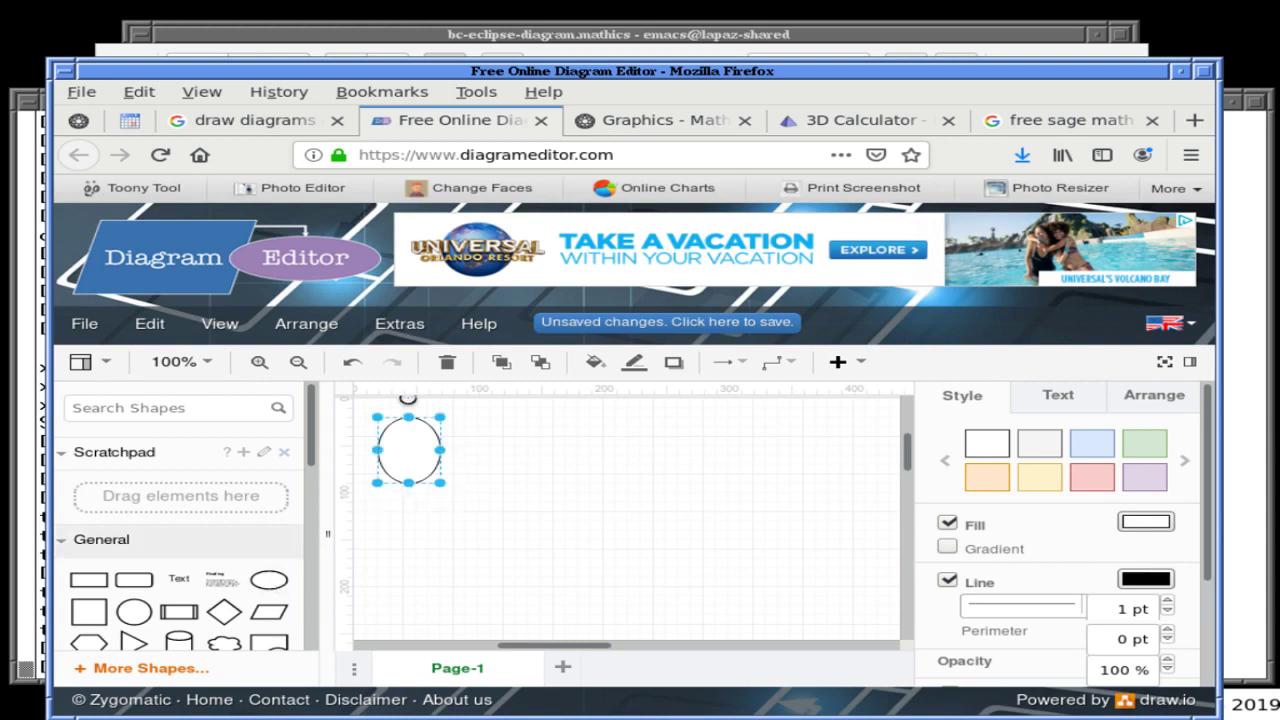